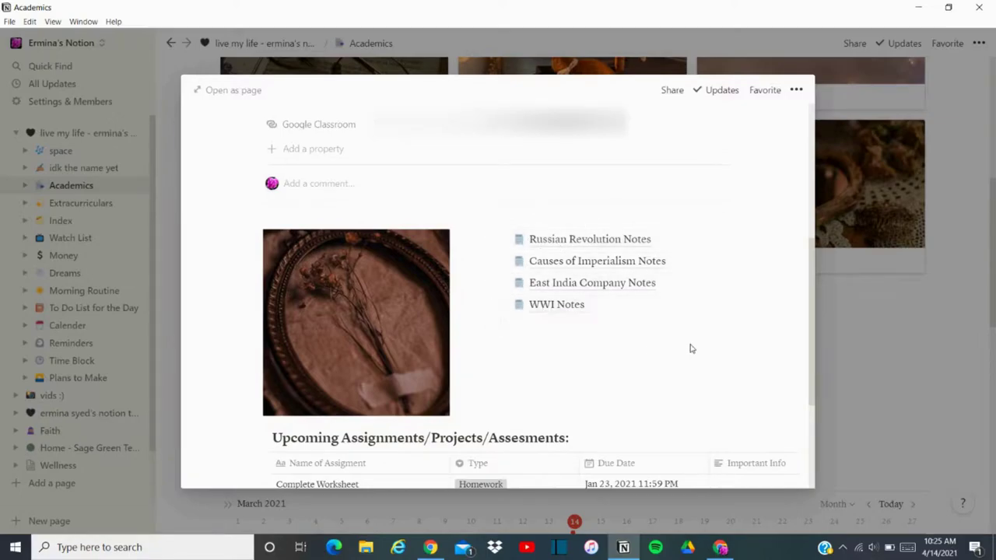
{"action": "scroll", "coordinate": [691, 342], "scroll_direction": "down", "scroll_amount": 3}
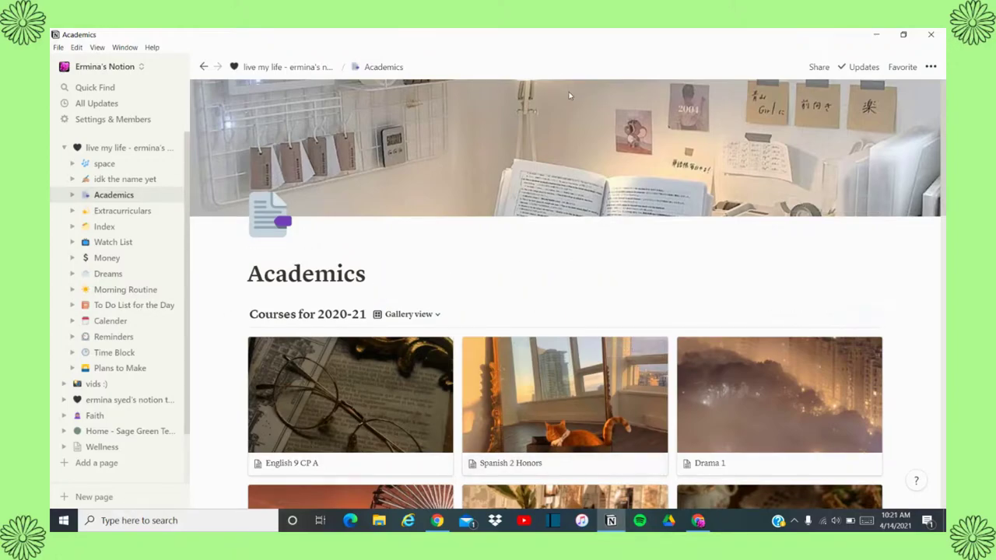
Look through the insertable block types on the Academics page as far as the inline Gallery database, without adding one
{"action": "scroll", "coordinate": [604, 265], "scroll_direction": "down", "scroll_amount": 1}
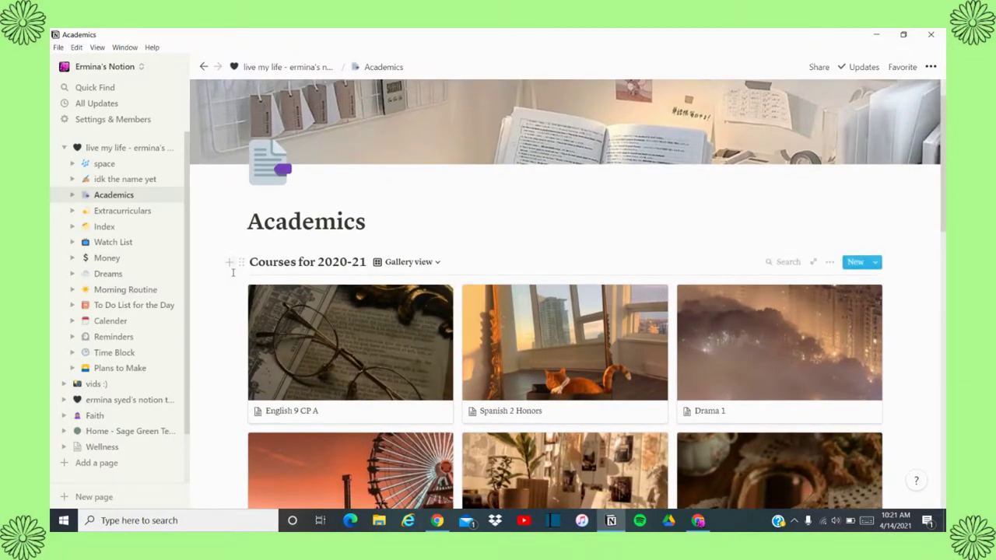
{"action": "left_click", "coordinate": [228, 265]}
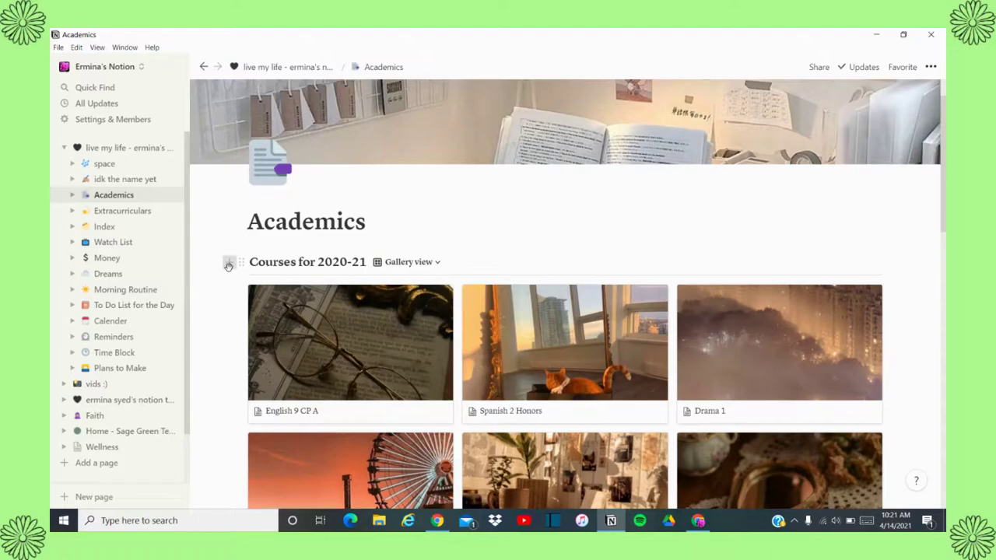
{"action": "scroll", "coordinate": [347, 442], "scroll_direction": "down", "scroll_amount": 1}
{"action": "scroll", "coordinate": [348, 442], "scroll_direction": "up", "scroll_amount": 1}
{"action": "scroll", "coordinate": [348, 440], "scroll_direction": "down", "scroll_amount": 5}
{"action": "scroll", "coordinate": [349, 420], "scroll_direction": "down", "scroll_amount": 6}
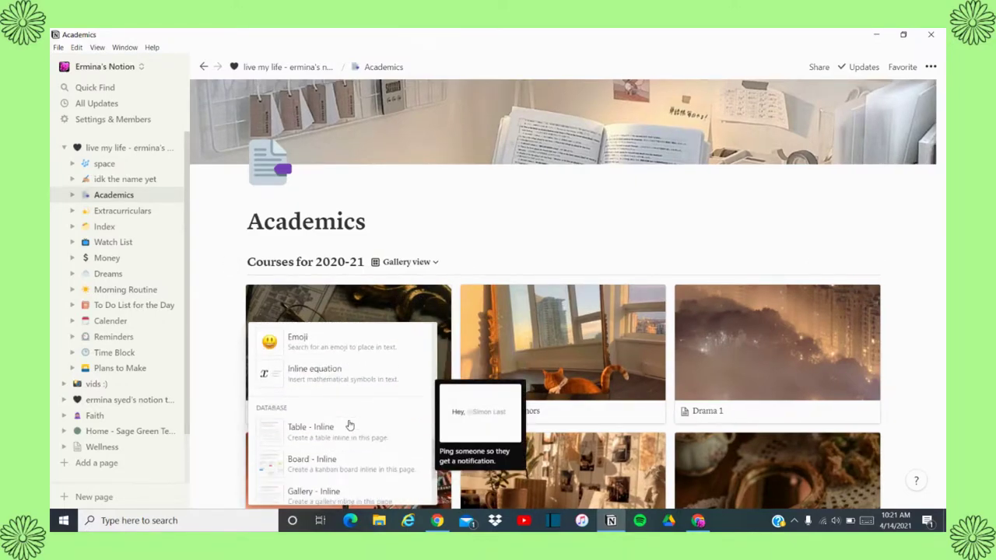
{"action": "scroll", "coordinate": [352, 406], "scroll_direction": "up", "scroll_amount": 1}
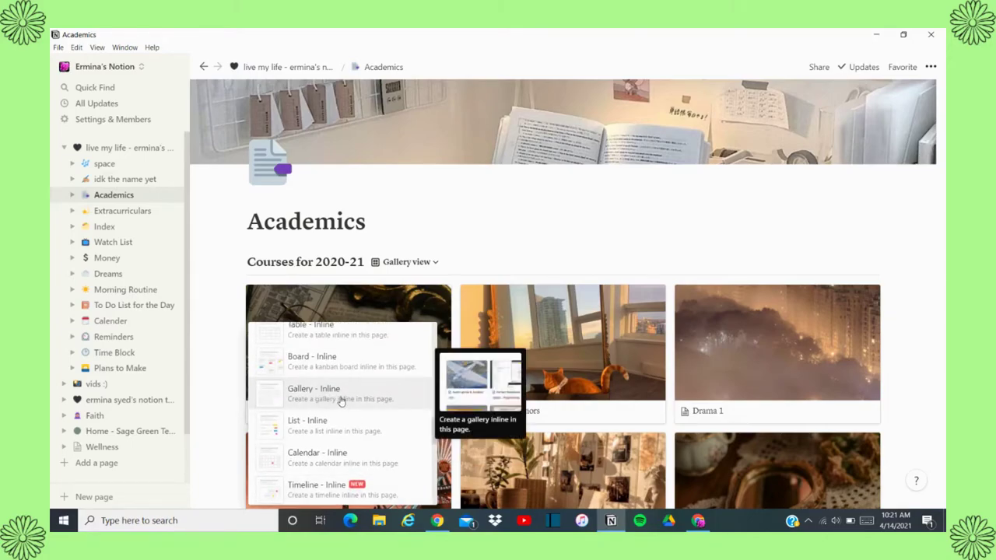
{"action": "left_click", "coordinate": [515, 239]}
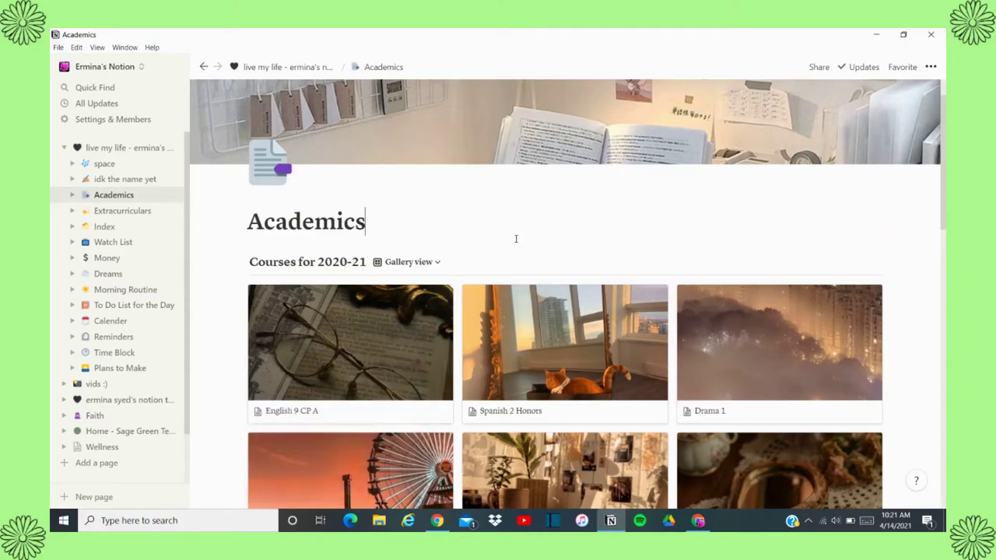
View the Courses for 2020-21 database in Board view and return it to Gallery view
{"action": "left_click", "coordinate": [431, 262]}
{"action": "left_click", "coordinate": [346, 327]}
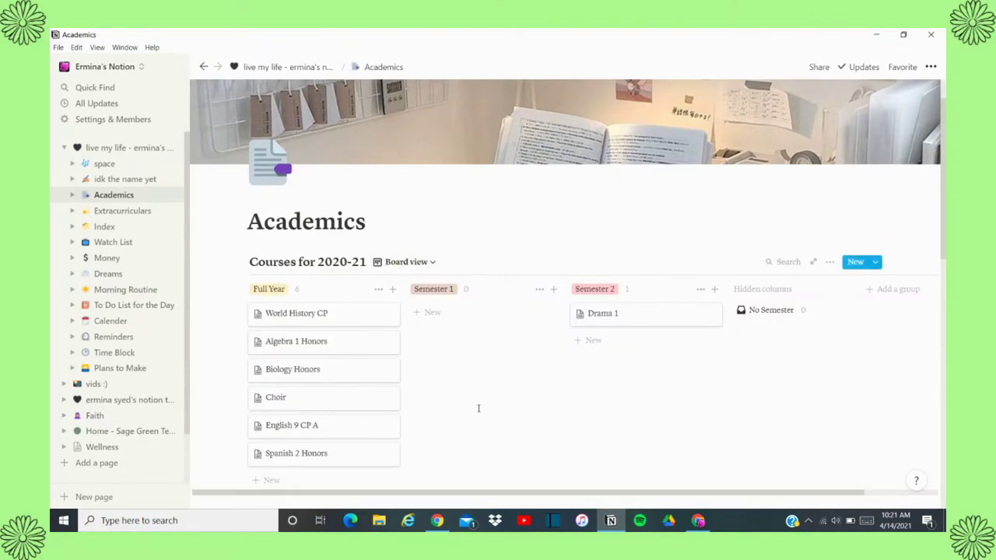
{"action": "left_click", "coordinate": [418, 267]}
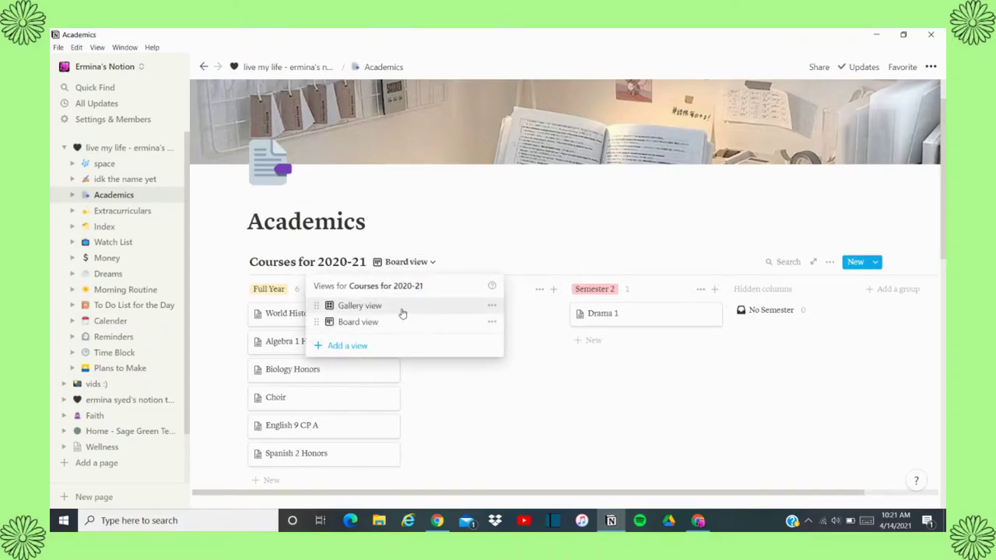
{"action": "left_click", "coordinate": [402, 308]}
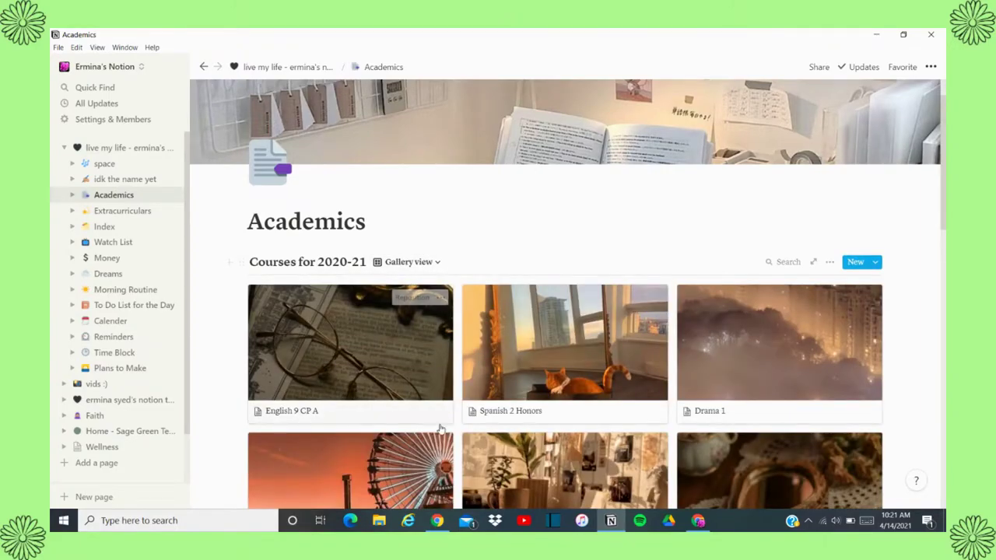
Examine the Academics page layout: the course gallery, the Timeline for 2021 and the Study Playlist section
{"action": "scroll", "coordinate": [634, 200], "scroll_direction": "down", "scroll_amount": 3}
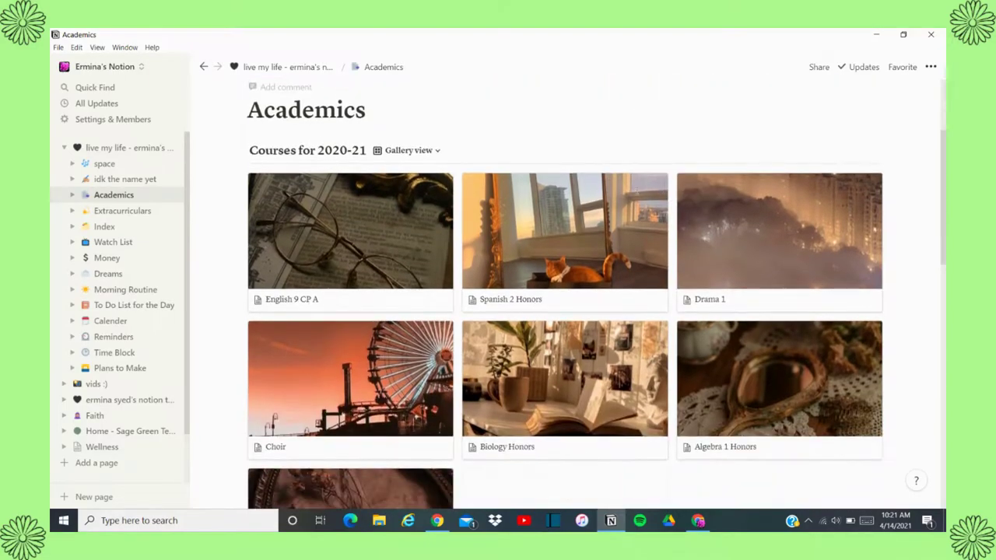
{"action": "scroll", "coordinate": [683, 389], "scroll_direction": "down", "scroll_amount": 1}
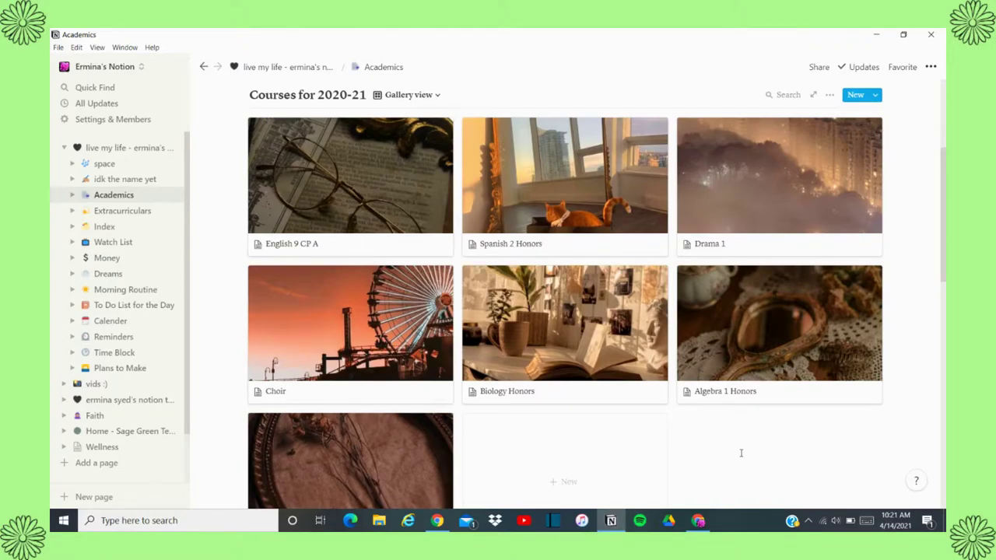
{"action": "scroll", "coordinate": [740, 453], "scroll_direction": "down", "scroll_amount": 3}
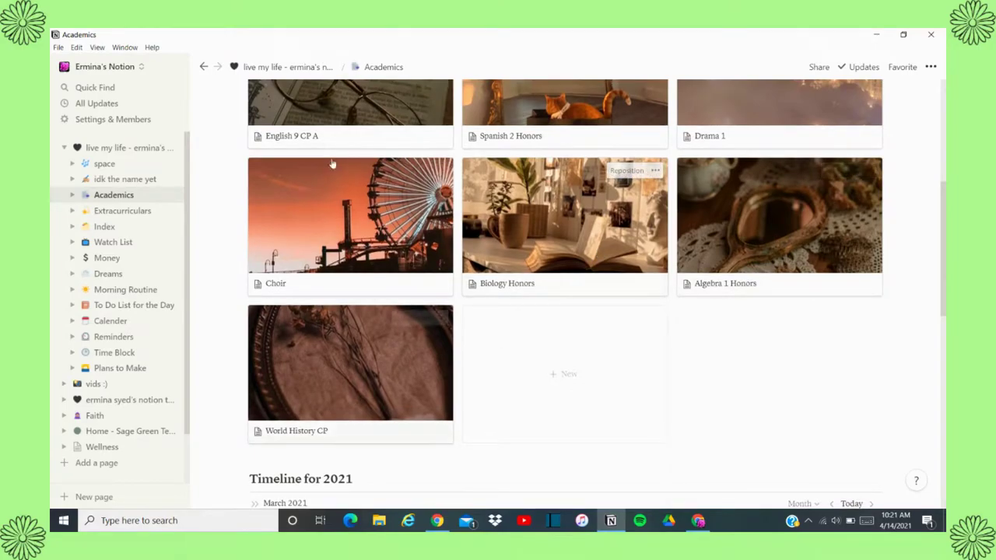
{"action": "scroll", "coordinate": [593, 376], "scroll_direction": "down", "scroll_amount": 5}
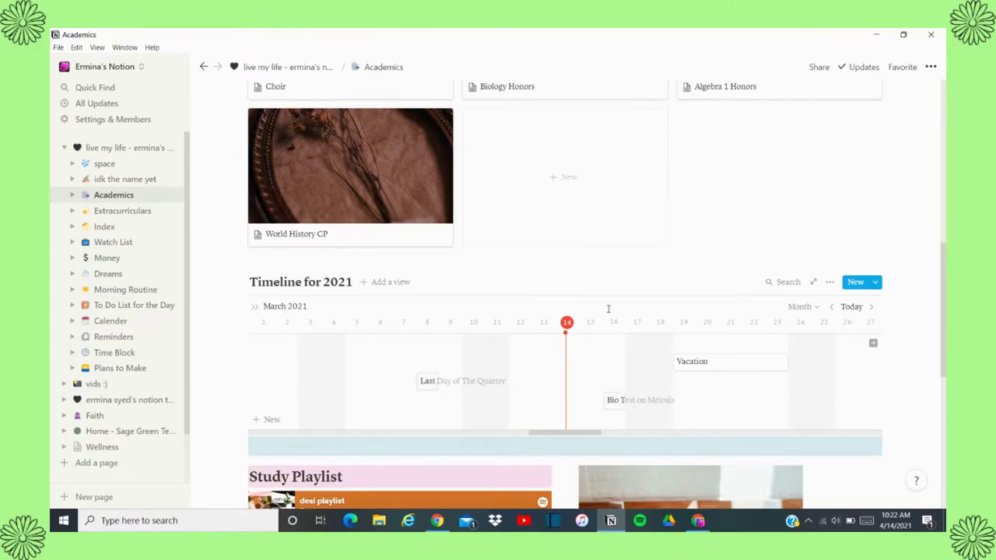
{"action": "scroll", "coordinate": [607, 308], "scroll_direction": "down", "scroll_amount": 5}
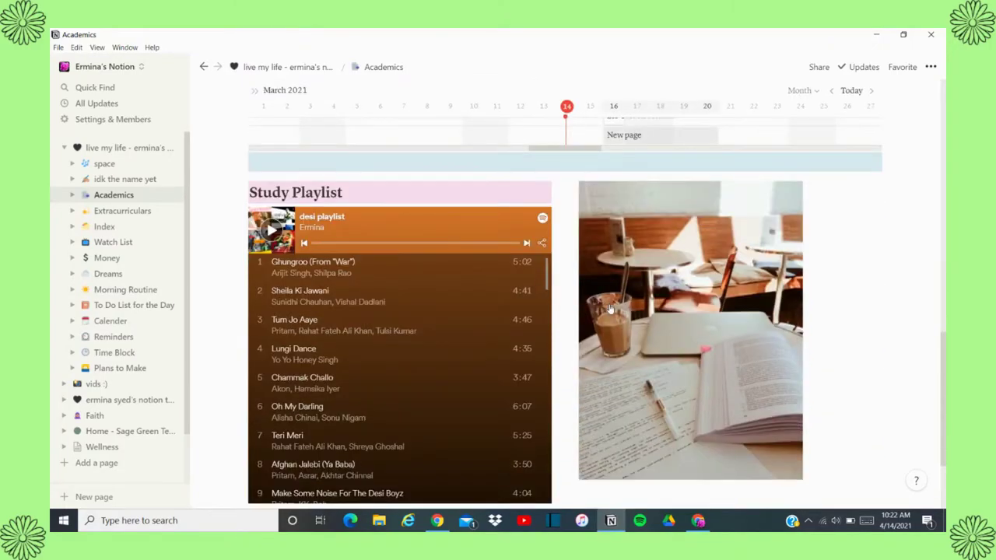
{"action": "scroll", "coordinate": [611, 309], "scroll_direction": "up", "scroll_amount": 3}
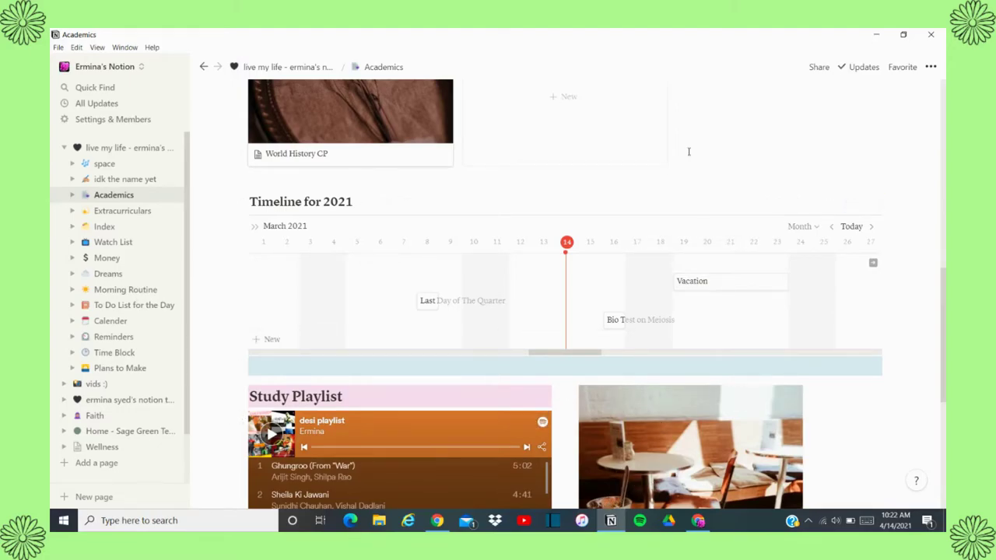
{"action": "scroll", "coordinate": [688, 152], "scroll_direction": "up", "scroll_amount": 5}
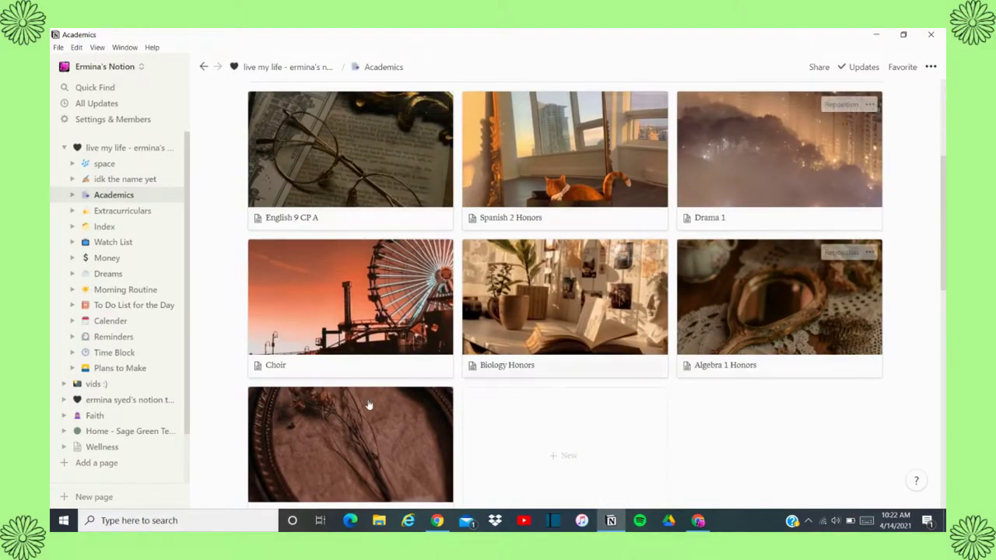
{"action": "scroll", "coordinate": [615, 229], "scroll_direction": "down", "scroll_amount": 3}
{"action": "scroll", "coordinate": [614, 229], "scroll_direction": "down", "scroll_amount": 2}
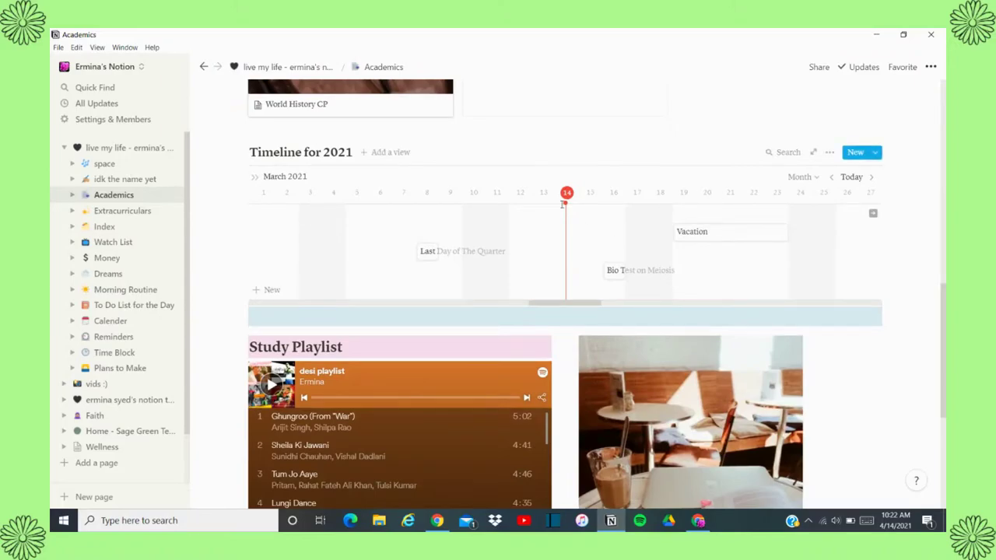
{"action": "scroll", "coordinate": [524, 327], "scroll_direction": "down", "scroll_amount": 2}
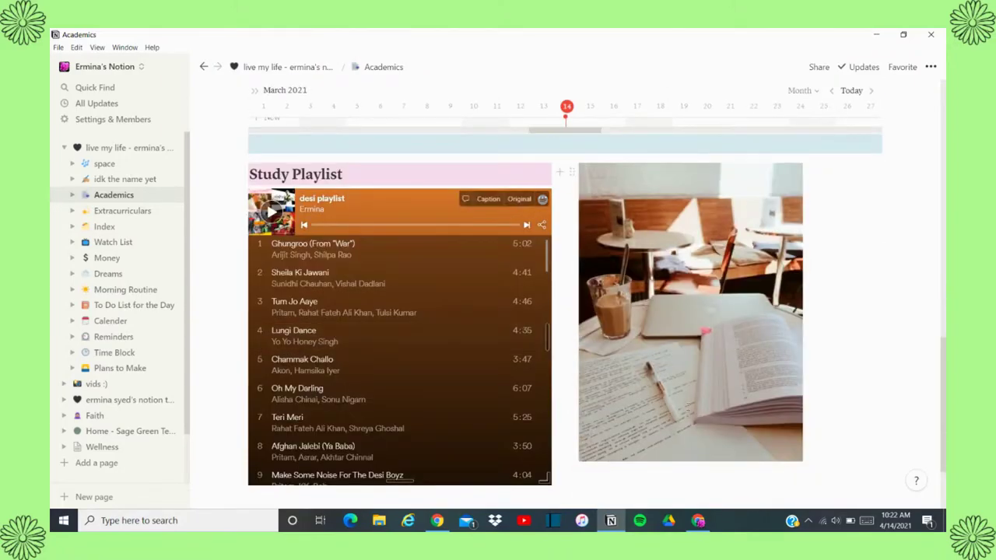
{"action": "scroll", "coordinate": [654, 350], "scroll_direction": "up", "scroll_amount": 2}
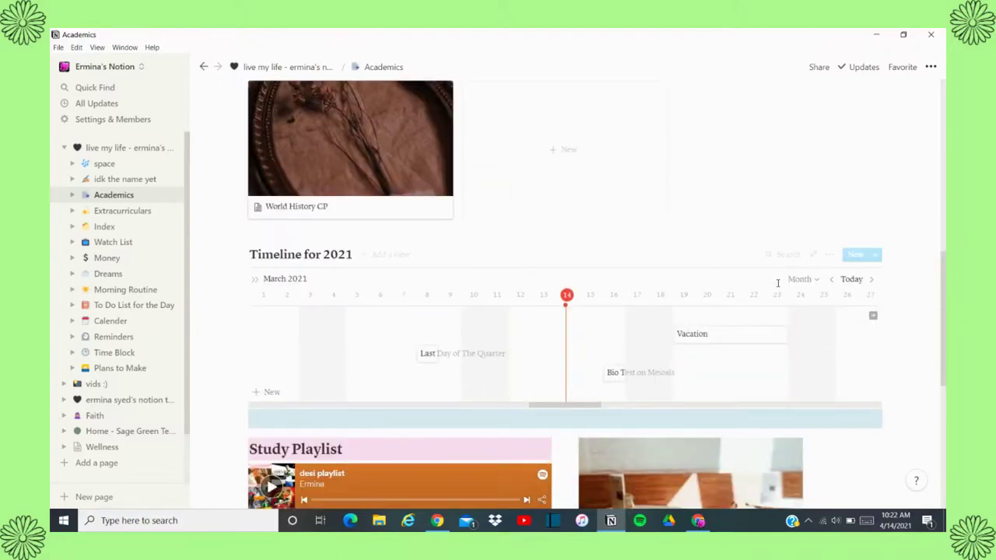
{"action": "scroll", "coordinate": [777, 283], "scroll_direction": "up", "scroll_amount": 2}
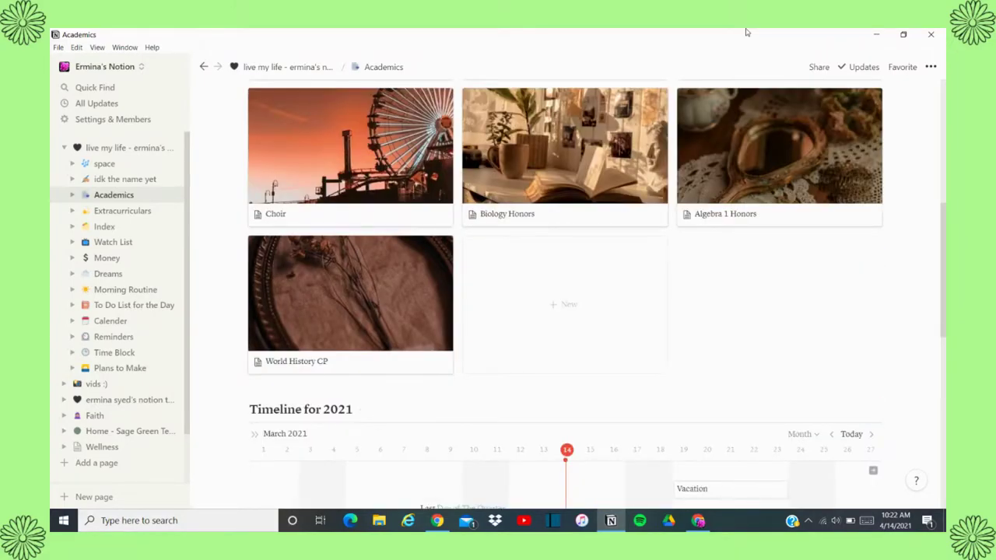
{"action": "scroll", "coordinate": [880, 312], "scroll_direction": "up", "scroll_amount": 3}
{"action": "mouse_move", "coordinate": [881, 317]}
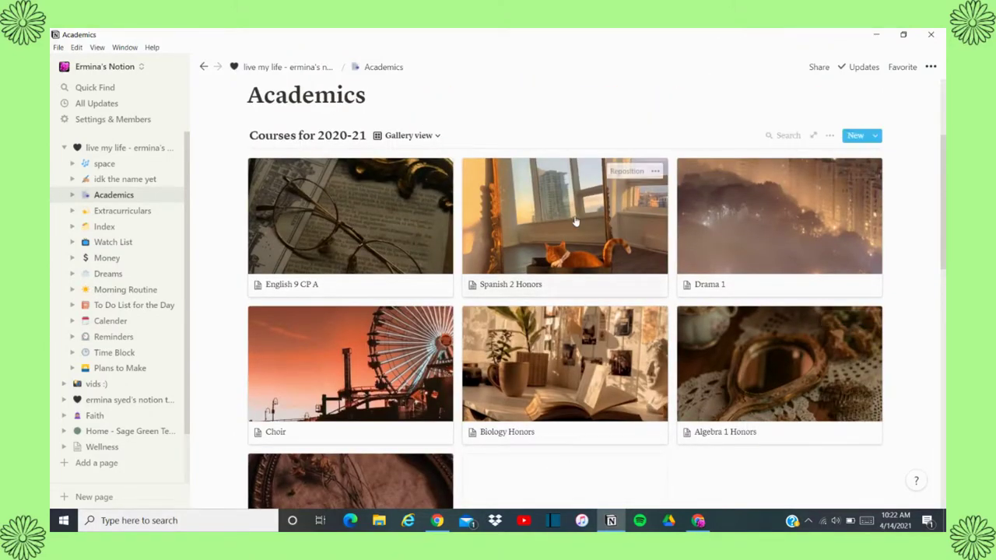
{"action": "scroll", "coordinate": [588, 317], "scroll_direction": "up", "scroll_amount": 3}
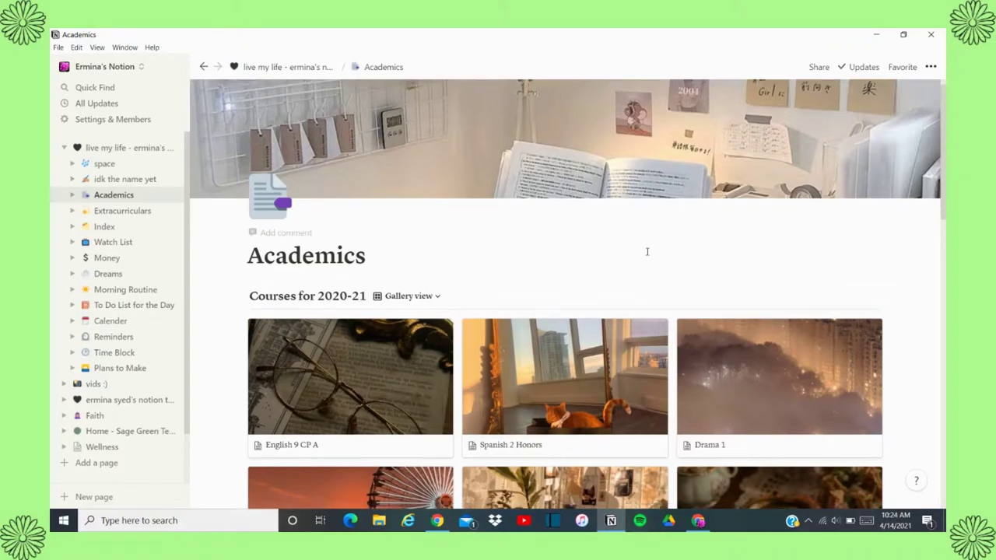
Open the World History CP course and review its properties, linked notes pages and the upcoming assignments table
{"action": "scroll", "coordinate": [647, 333], "scroll_direction": "down", "scroll_amount": 2}
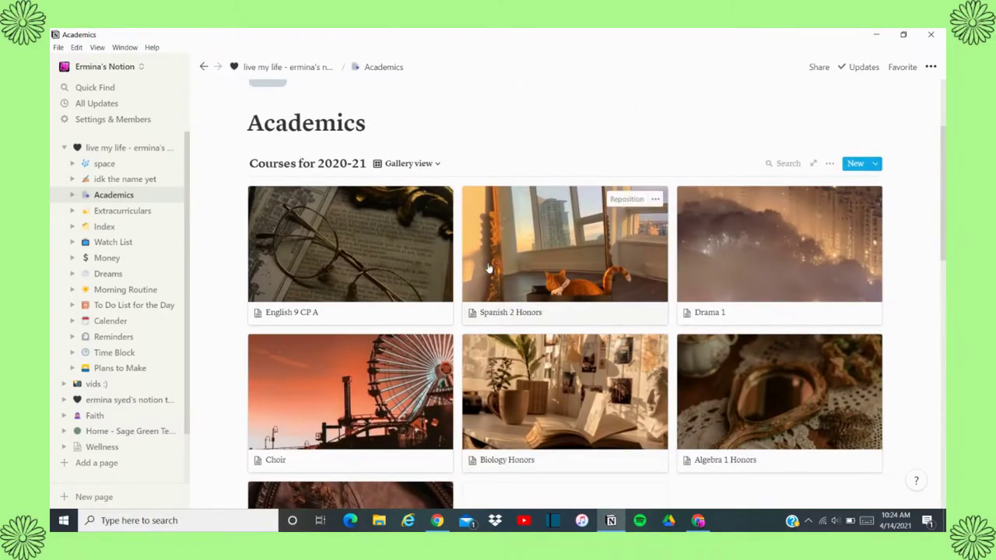
{"action": "scroll", "coordinate": [488, 263], "scroll_direction": "down", "scroll_amount": 1}
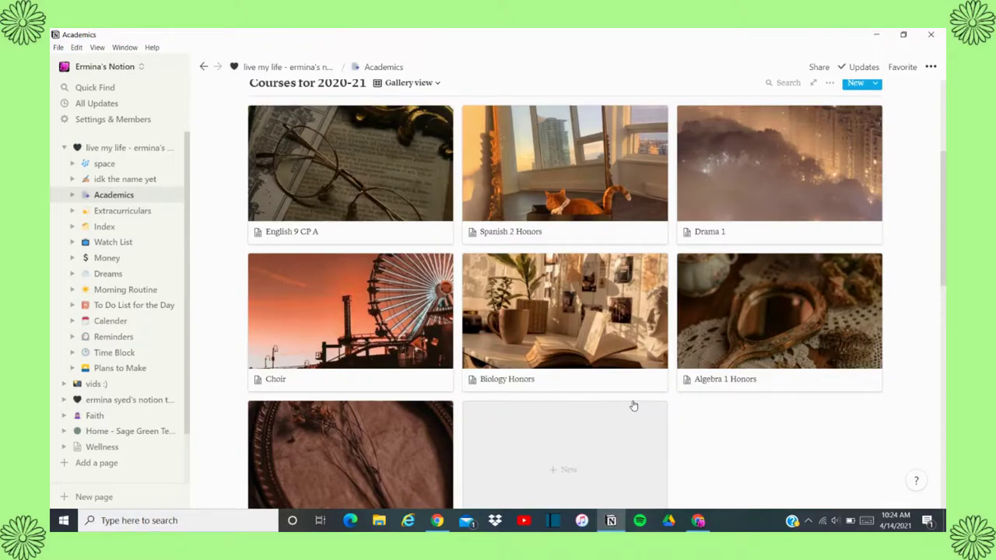
{"action": "scroll", "coordinate": [634, 405], "scroll_direction": "down", "scroll_amount": 2}
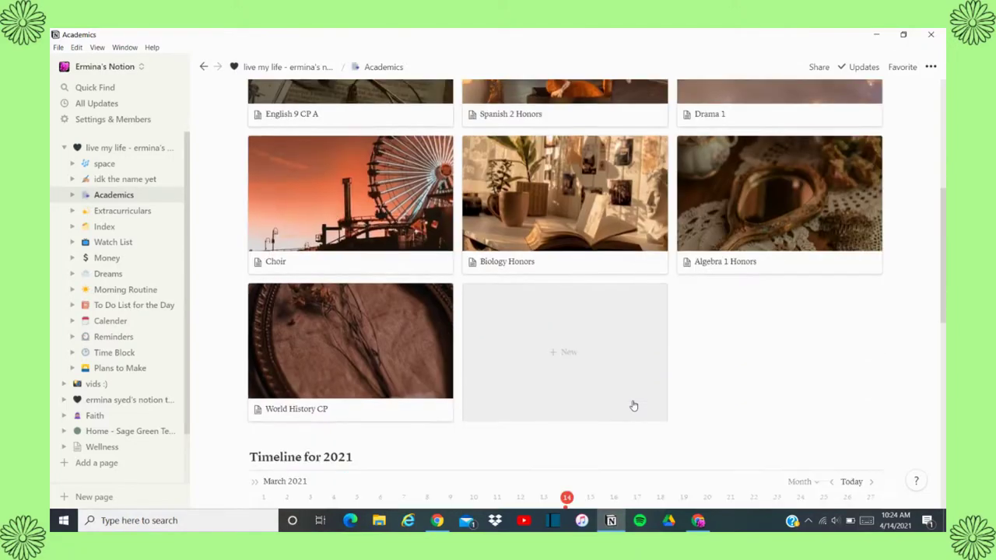
{"action": "left_click", "coordinate": [368, 404]}
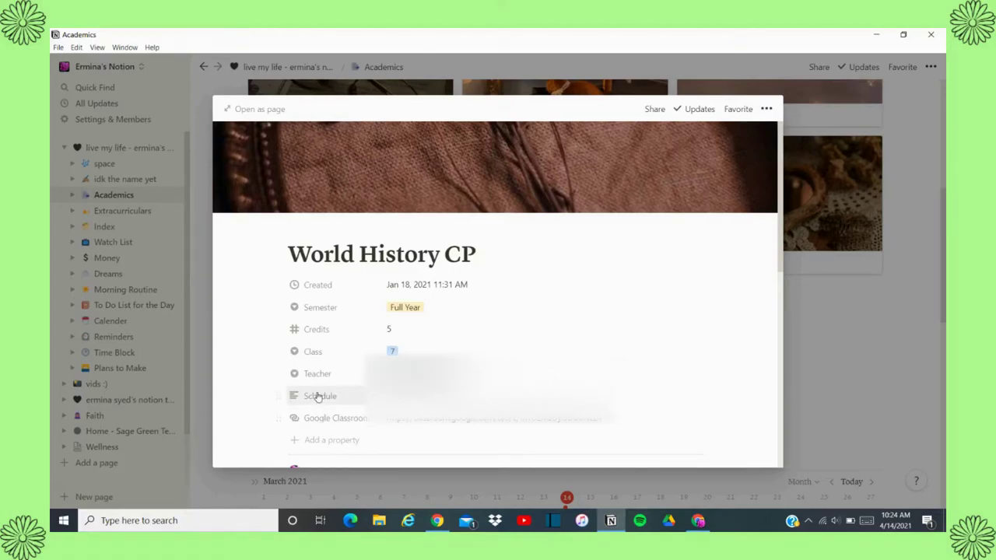
{"action": "scroll", "coordinate": [322, 394], "scroll_direction": "down", "scroll_amount": 3}
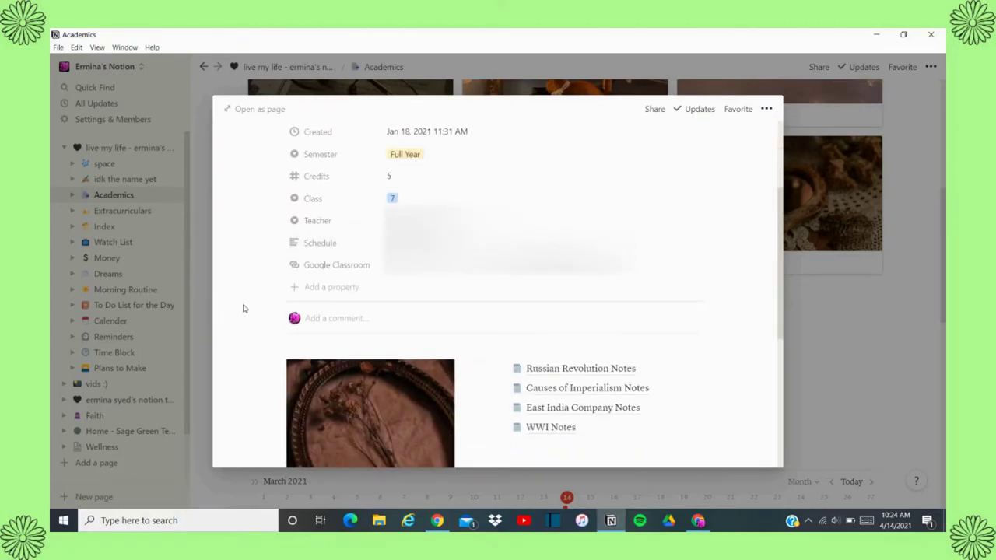
{"action": "scroll", "coordinate": [242, 309], "scroll_direction": "down", "scroll_amount": 2}
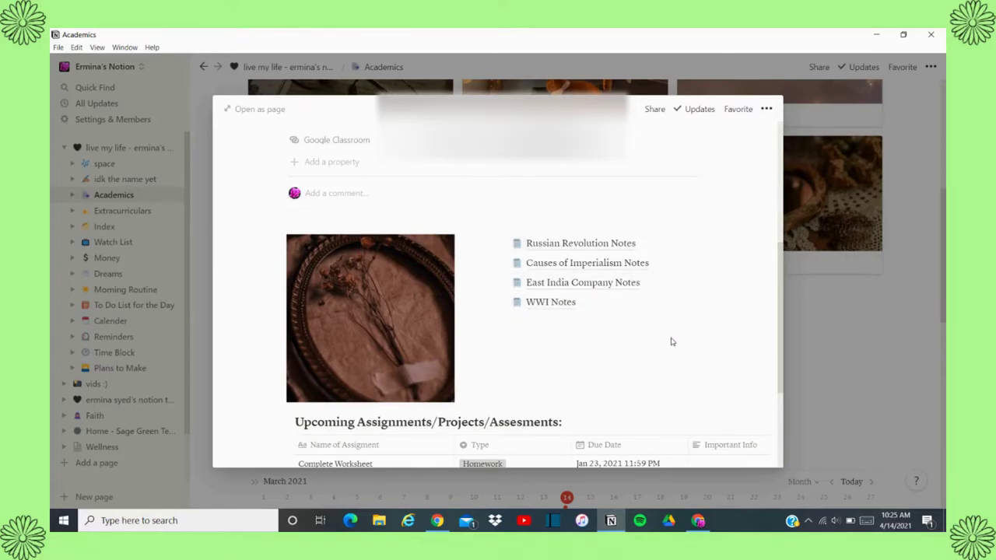
{"action": "scroll", "coordinate": [671, 340], "scroll_direction": "down", "scroll_amount": 3}
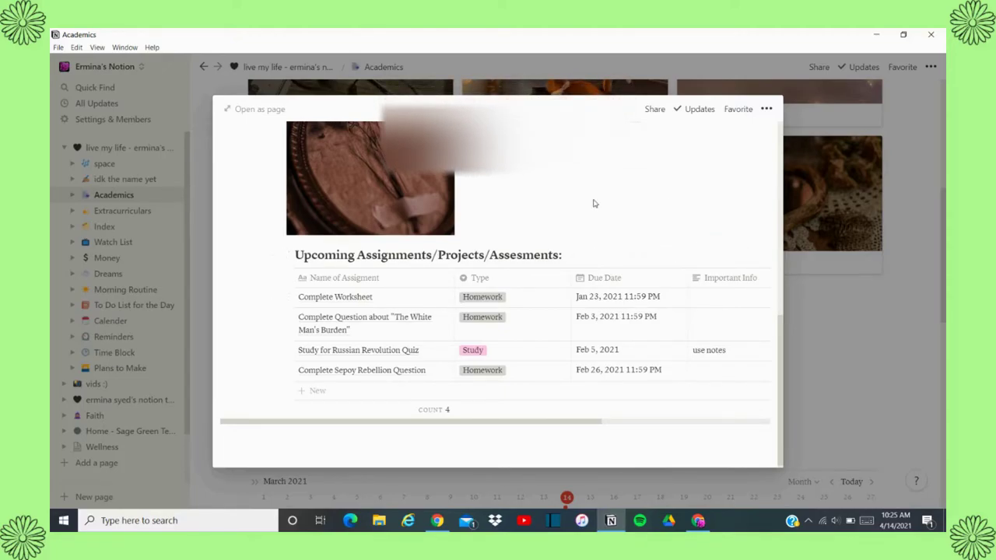
{"action": "scroll", "coordinate": [593, 203], "scroll_direction": "up", "scroll_amount": 10}
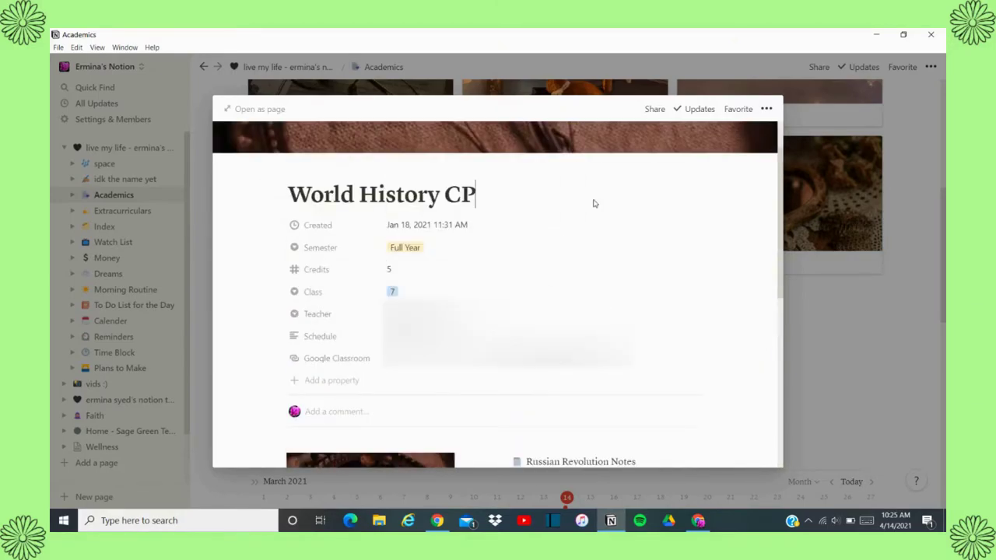
Check the Semester property's type and available options and the Credits property's type on the World History CP page
{"action": "left_click", "coordinate": [299, 250]}
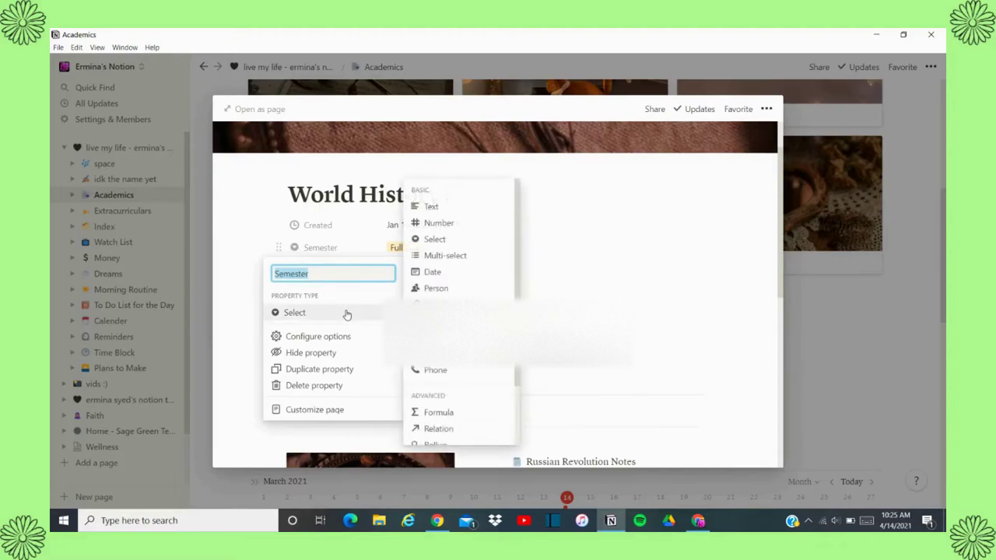
{"action": "left_click", "coordinate": [459, 258]}
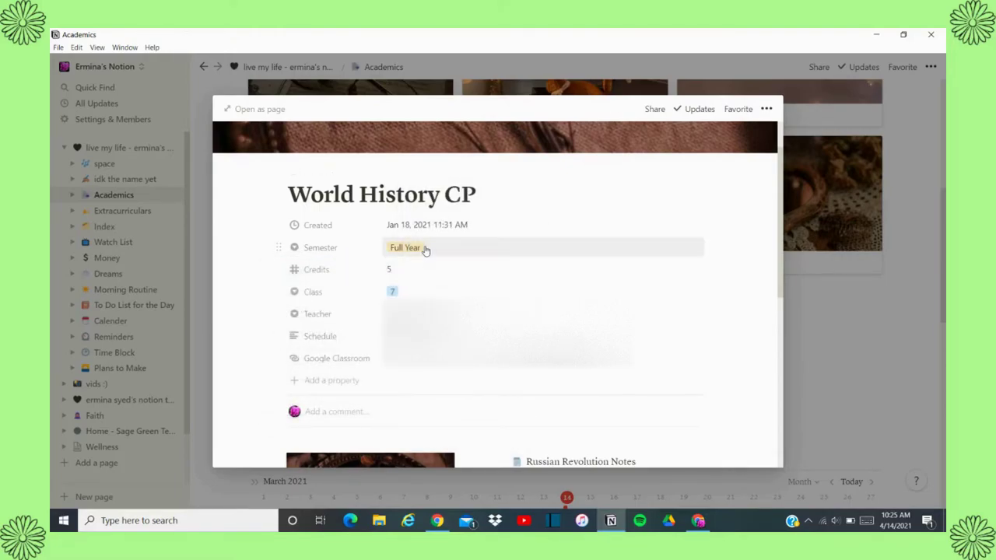
{"action": "left_click", "coordinate": [423, 250]}
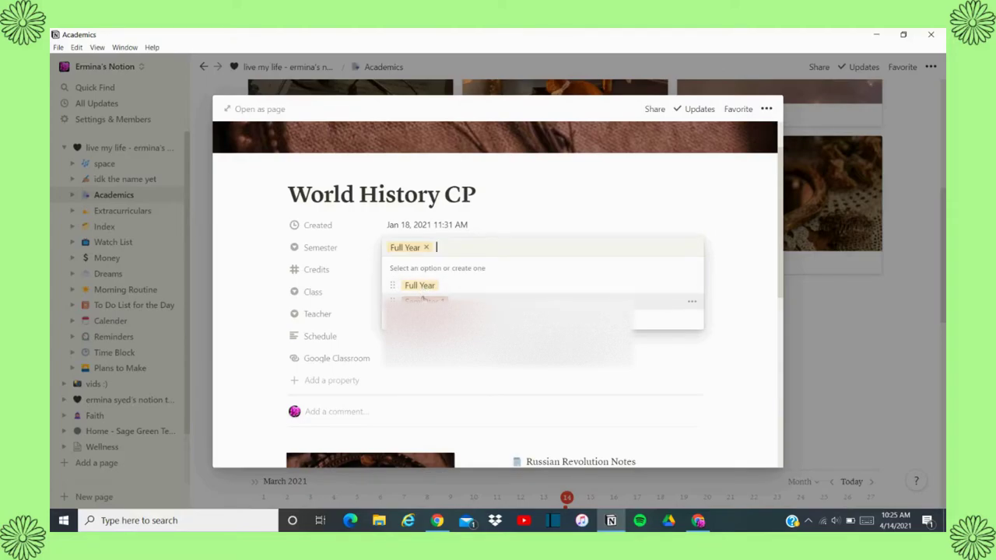
{"action": "left_click", "coordinate": [533, 217]}
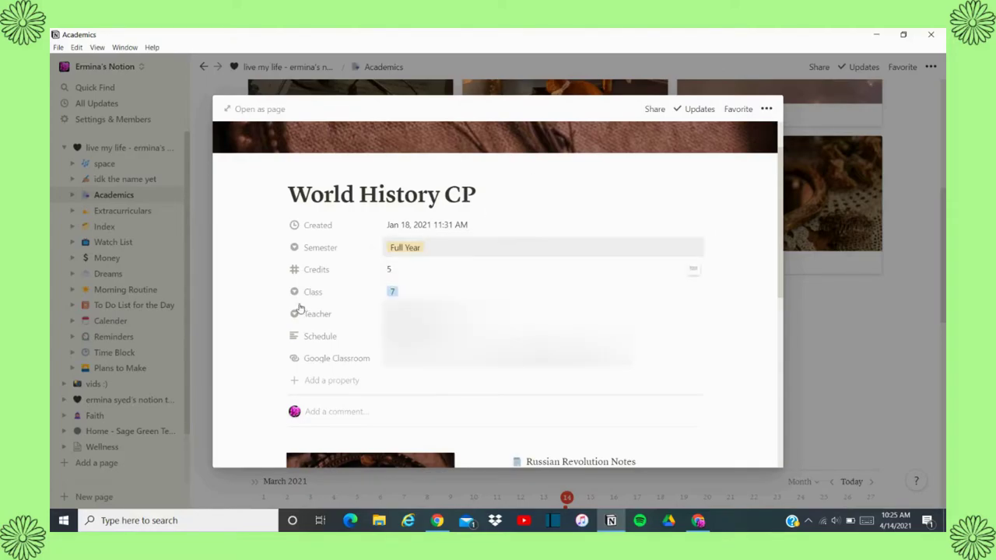
{"action": "left_click", "coordinate": [318, 270]}
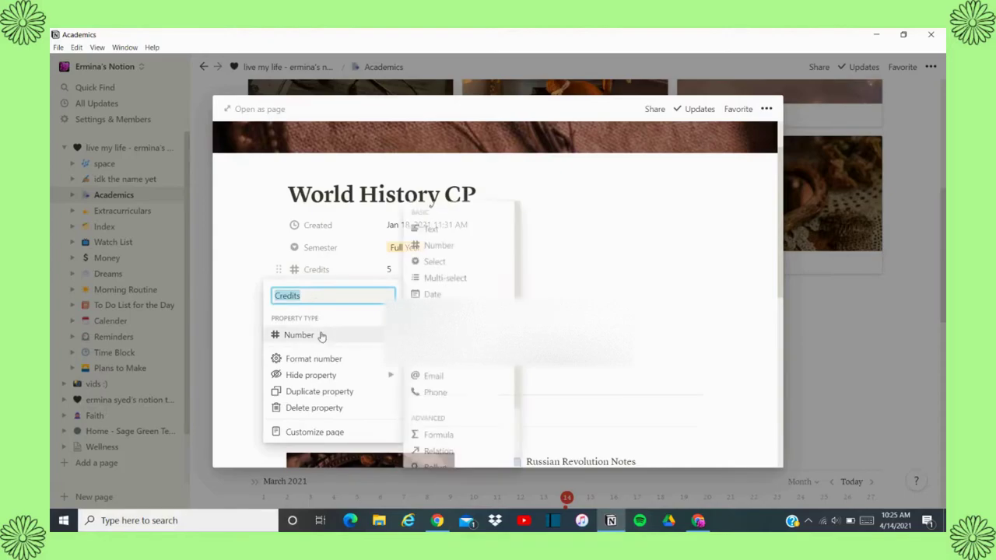
{"action": "left_click", "coordinate": [563, 207]}
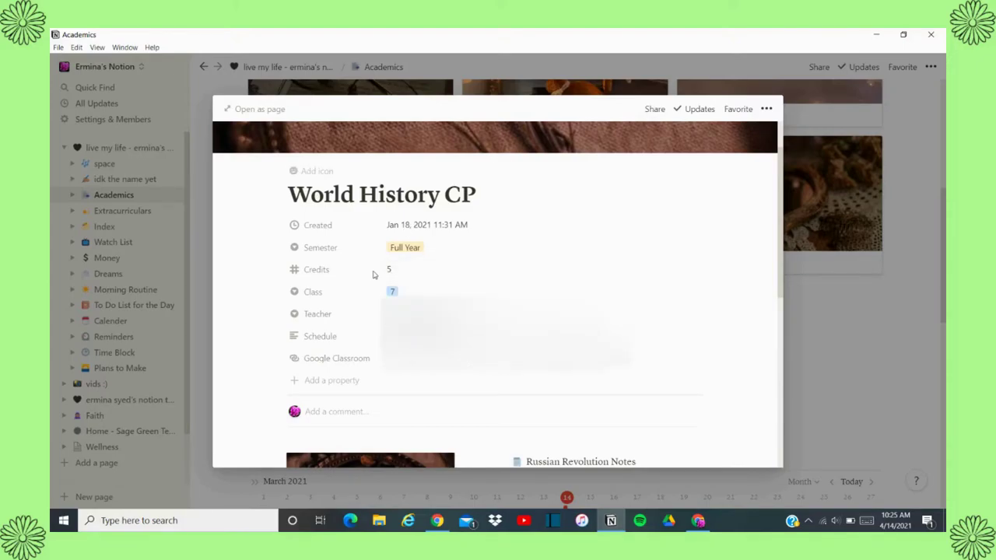
Check the Class property's type and its selectable options without changing the value
{"action": "left_click", "coordinate": [328, 293]}
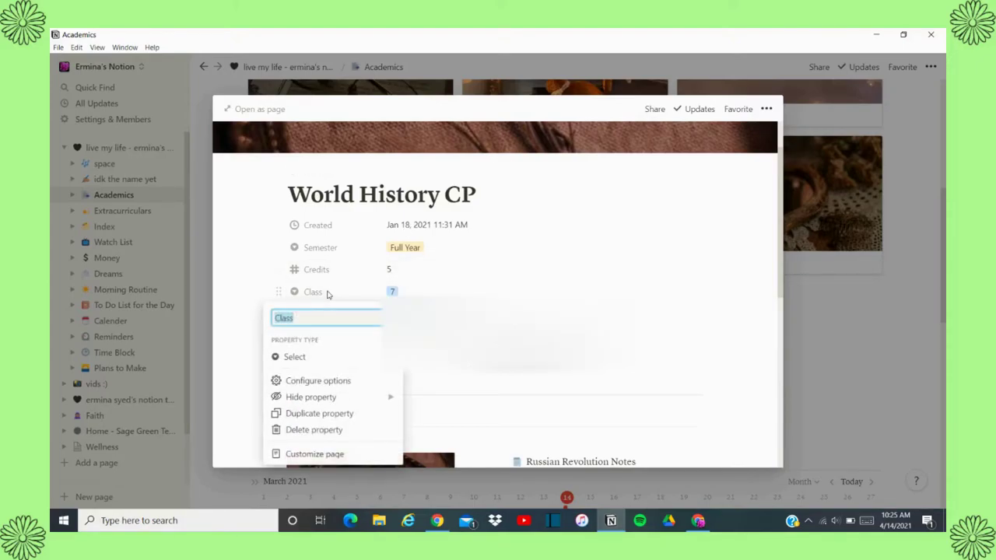
{"action": "left_click", "coordinate": [380, 357]}
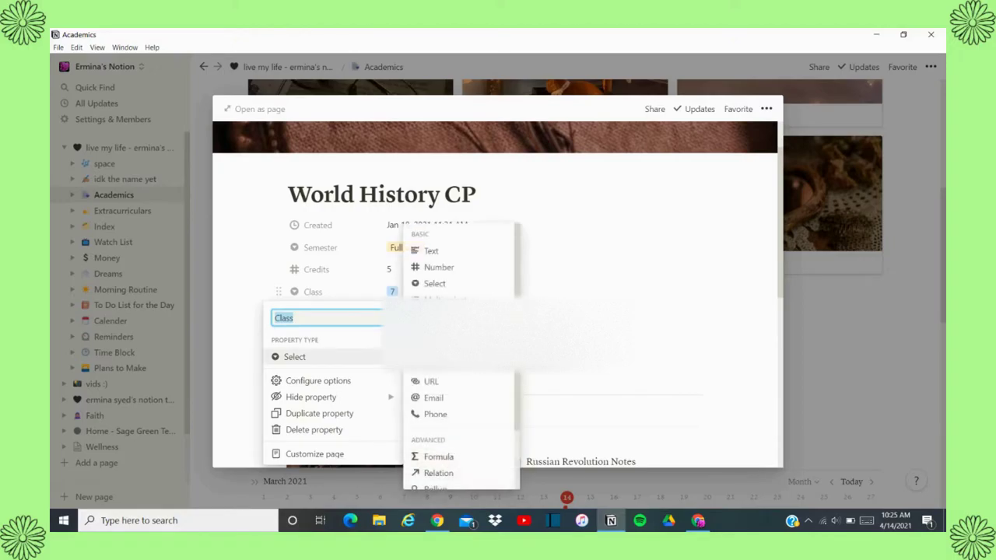
{"action": "left_click", "coordinate": [599, 197]}
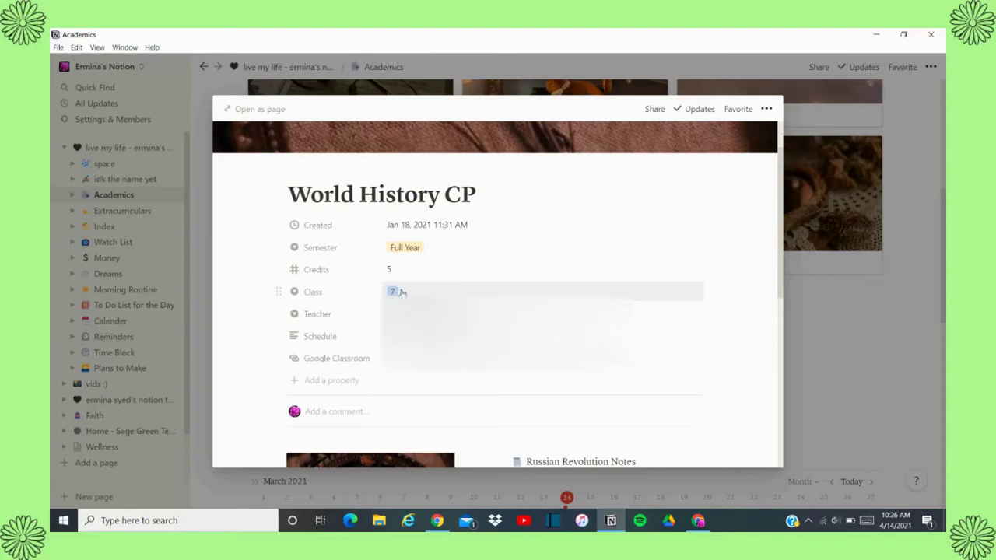
{"action": "left_click", "coordinate": [402, 291]}
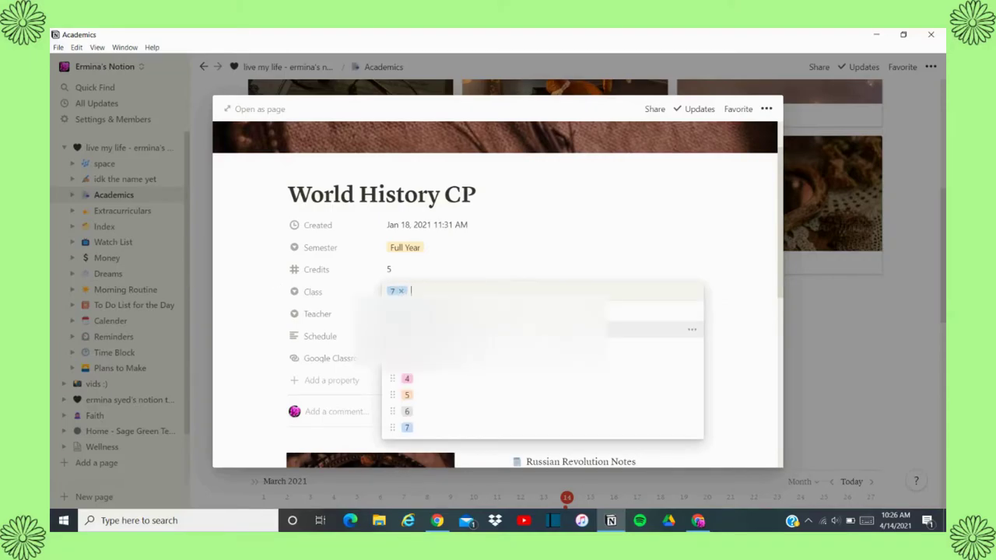
{"action": "left_click", "coordinate": [580, 178]}
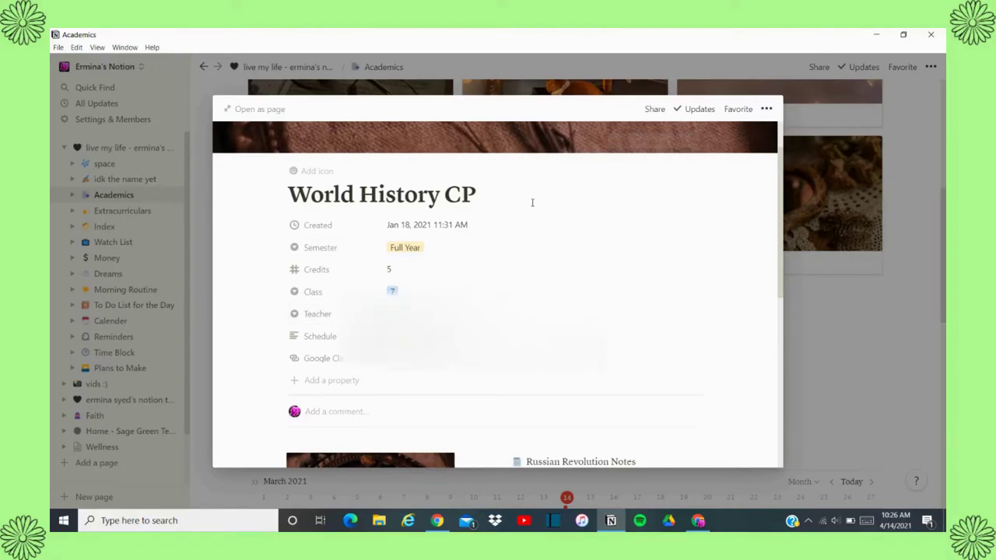
Check the Schedule property's type on the World History CP page without changing it
{"action": "scroll", "coordinate": [533, 202], "scroll_direction": "down", "scroll_amount": 1}
{"action": "left_click", "coordinate": [317, 322]}
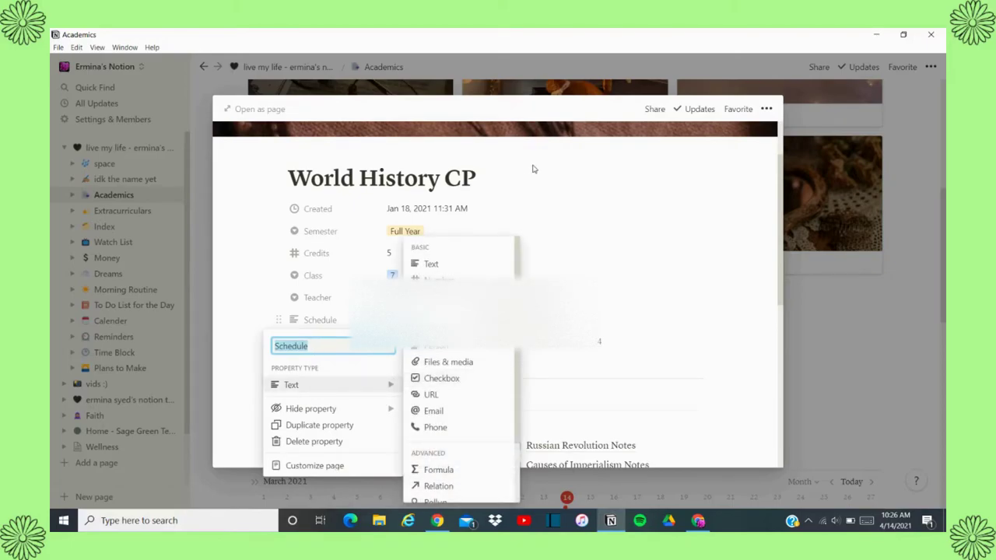
{"action": "left_click", "coordinate": [471, 267]}
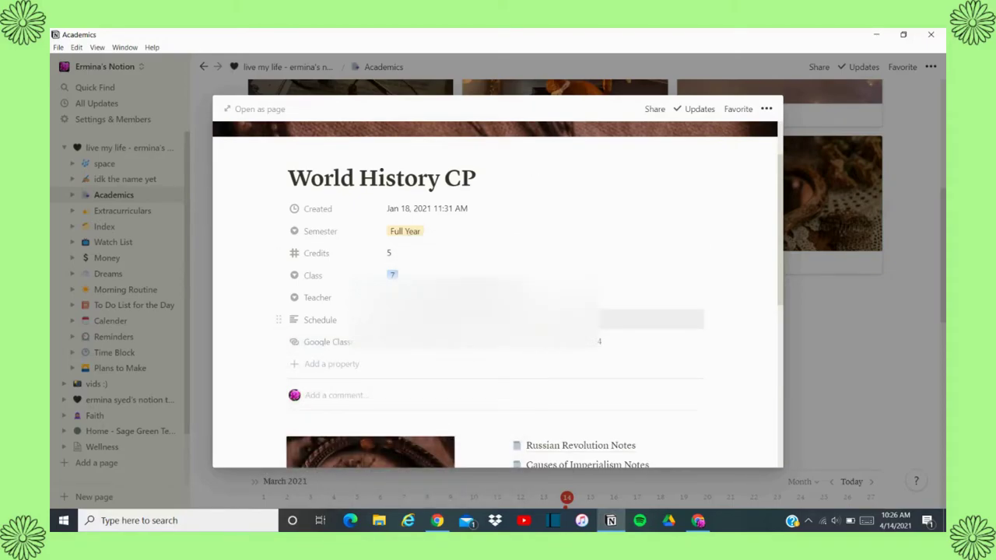
Look through the insertable block types below the course image as far as the Media blocks, keeping no new block
{"action": "scroll", "coordinate": [569, 303], "scroll_direction": "down", "scroll_amount": 2}
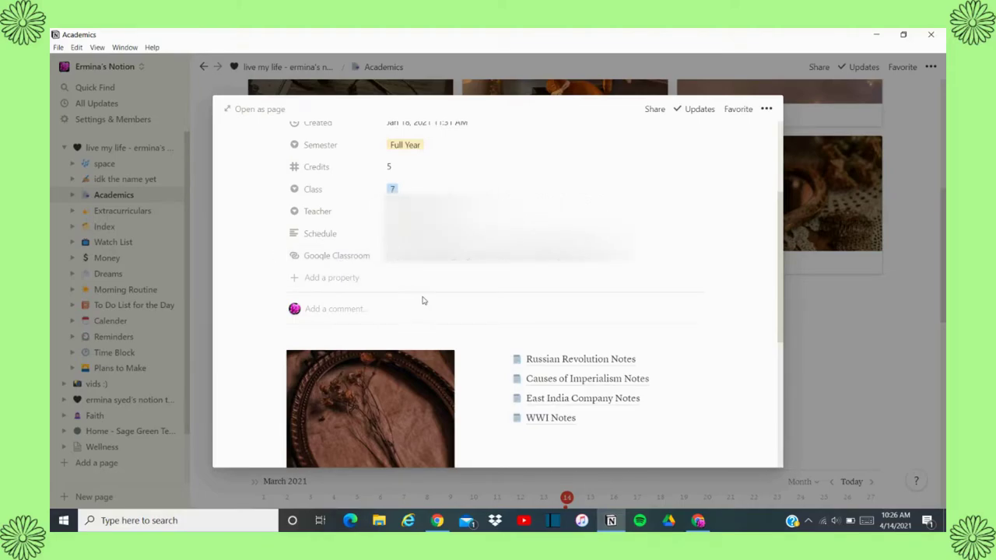
{"action": "scroll", "coordinate": [422, 297], "scroll_direction": "down", "scroll_amount": 3}
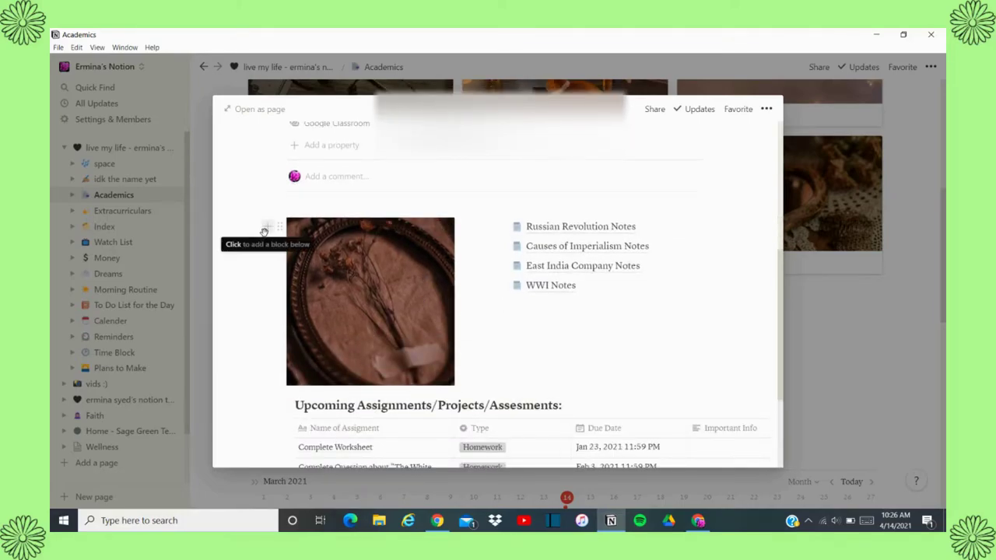
{"action": "left_click", "coordinate": [264, 231]}
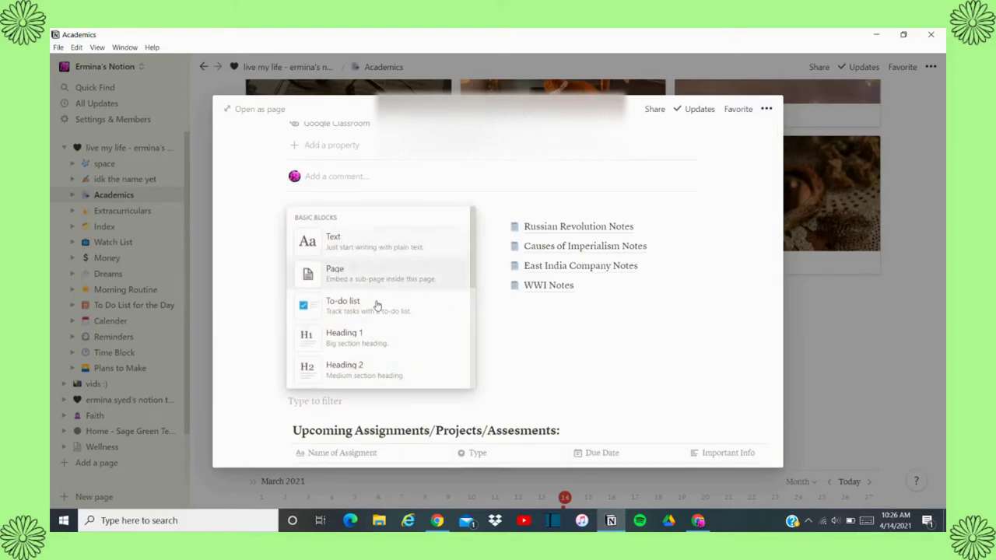
{"action": "scroll", "coordinate": [374, 312], "scroll_direction": "down", "scroll_amount": 1}
{"action": "scroll", "coordinate": [376, 315], "scroll_direction": "down", "scroll_amount": 6}
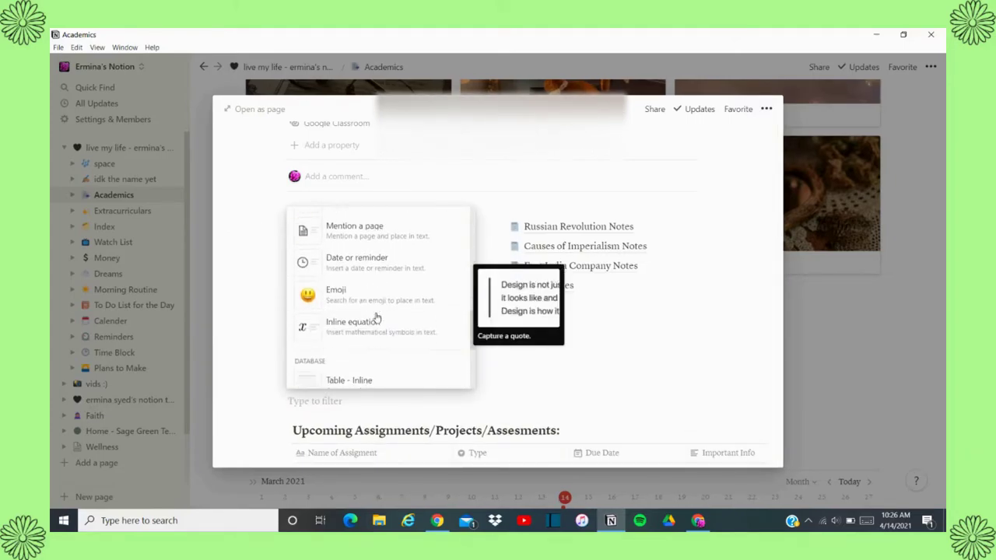
{"action": "scroll", "coordinate": [379, 307], "scroll_direction": "down", "scroll_amount": 5}
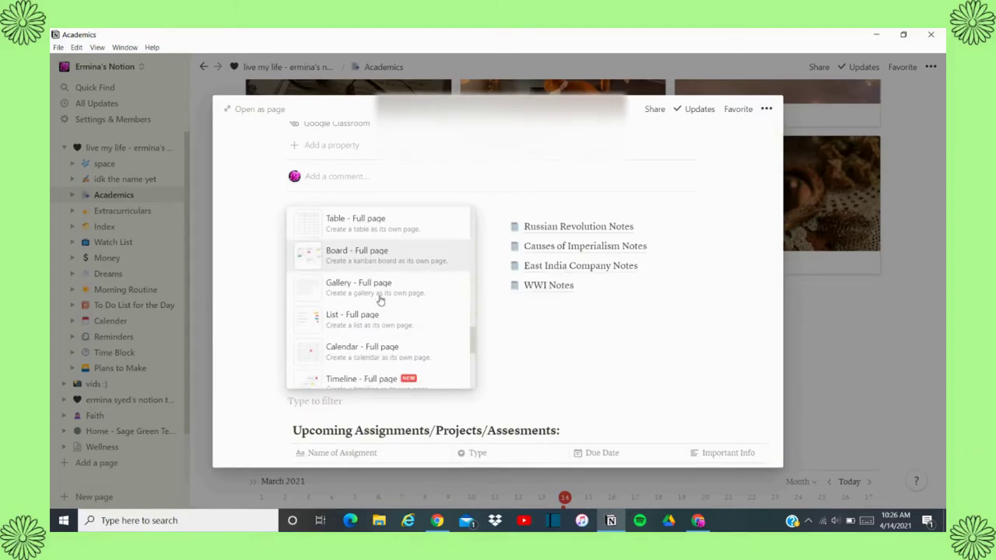
{"action": "scroll", "coordinate": [381, 296], "scroll_direction": "down", "scroll_amount": 2}
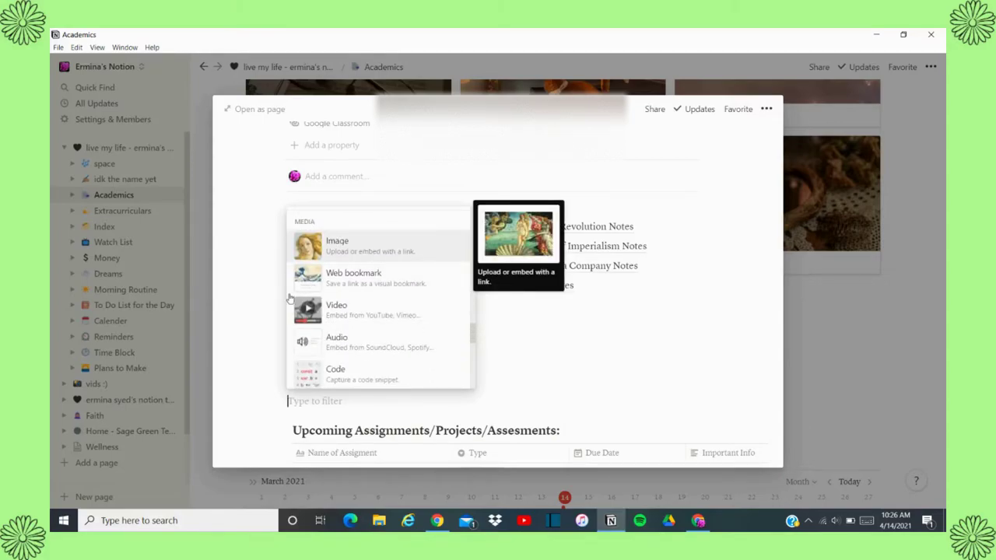
{"action": "left_click", "coordinate": [267, 294]}
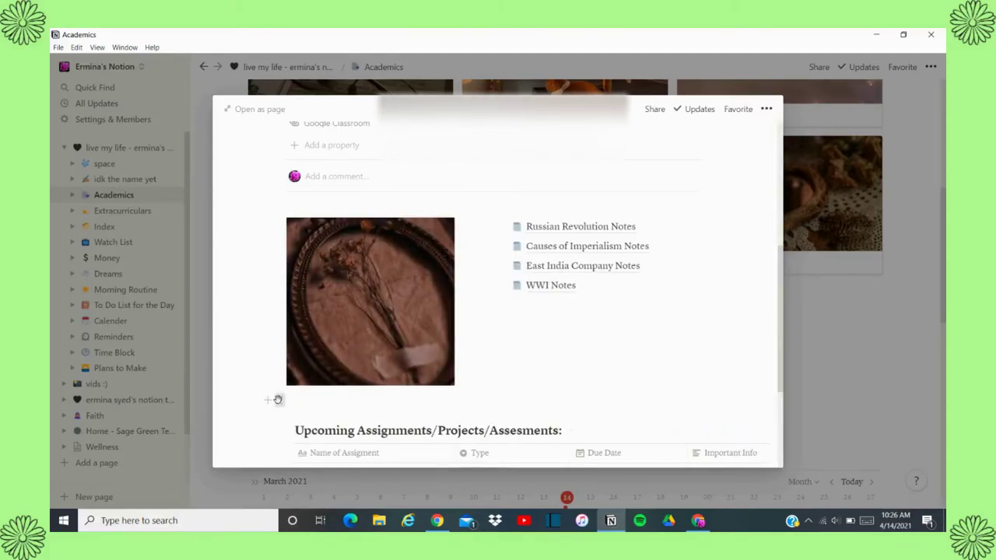
{"action": "left_click", "coordinate": [278, 401]}
{"action": "left_click", "coordinate": [256, 323]}
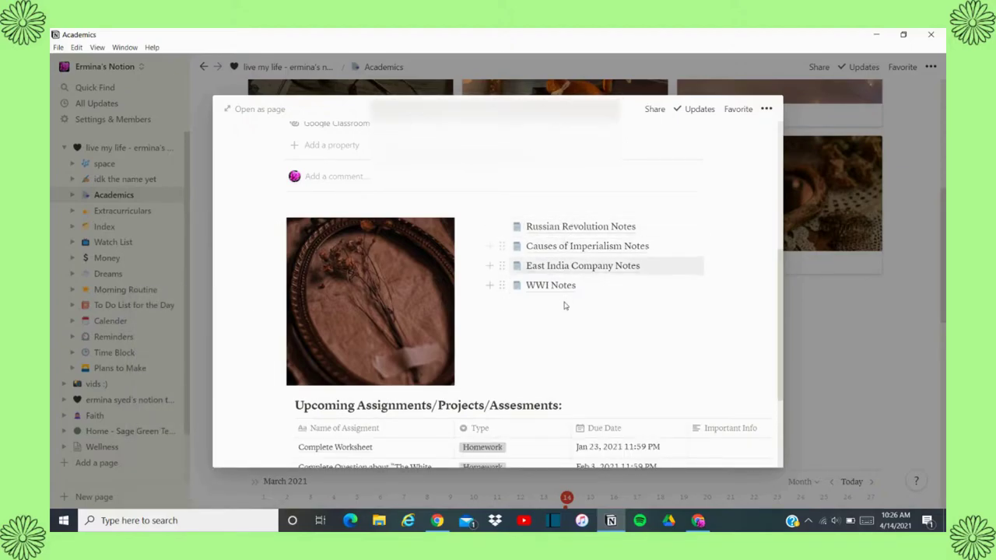
Open the WWI Notes page and add an empty line below the bullet "There was tension building in Europe"
{"action": "scroll", "coordinate": [646, 318], "scroll_direction": "down", "scroll_amount": 3}
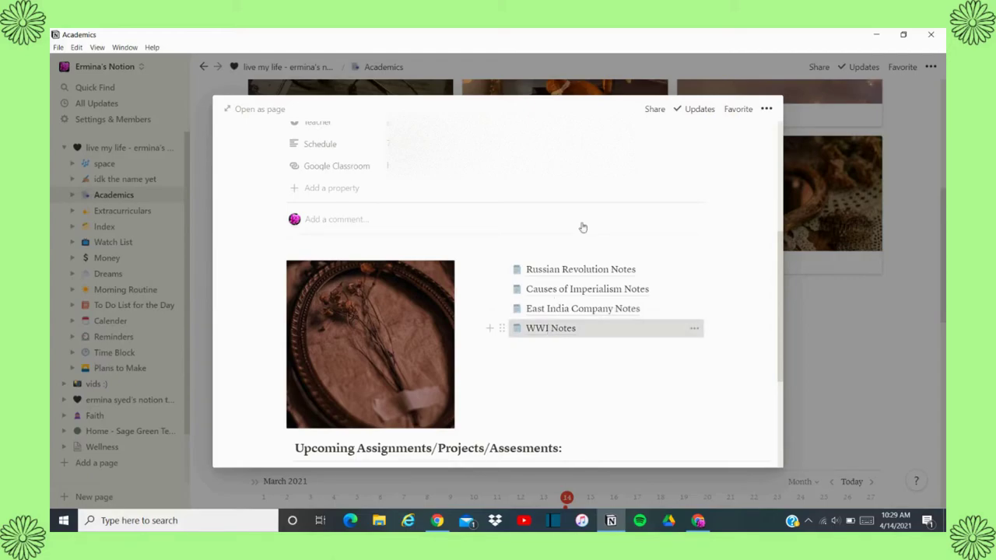
{"action": "left_click", "coordinate": [550, 327]}
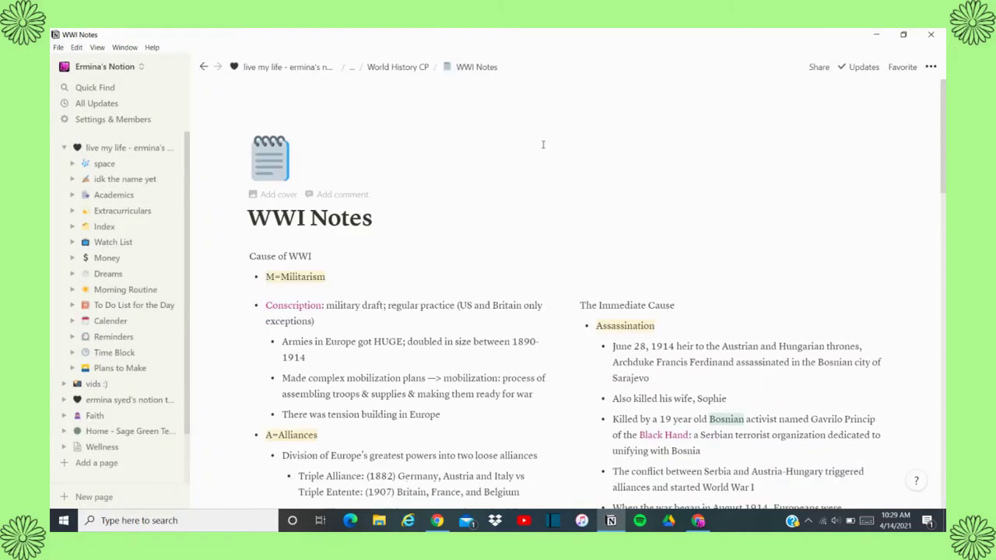
{"action": "left_click", "coordinate": [478, 413]}
{"action": "key", "text": "Return"}
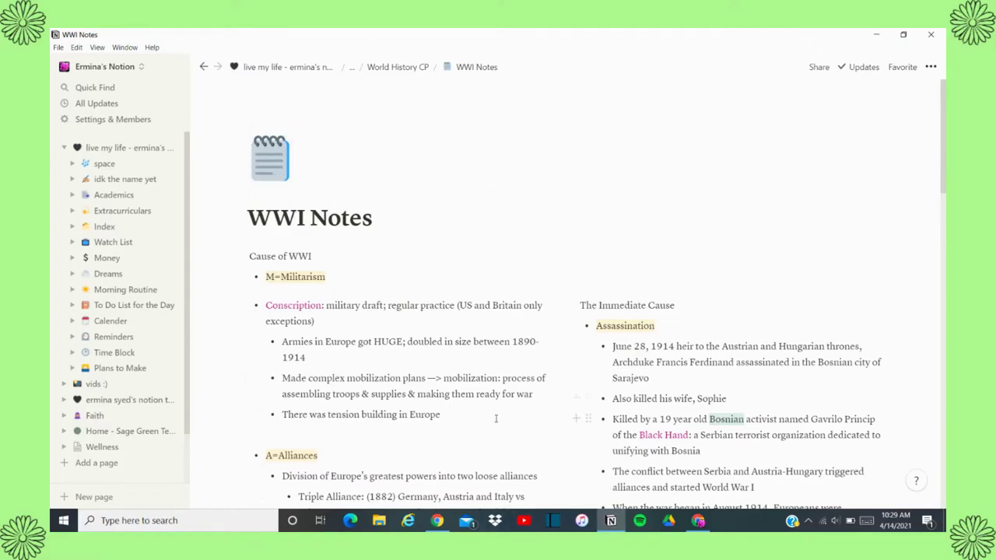
Read through the WWI Notes page, examining its two-column bullets, highlighted terms, Death Toll section and closing notes
{"action": "scroll", "coordinate": [471, 365], "scroll_direction": "down", "scroll_amount": 5}
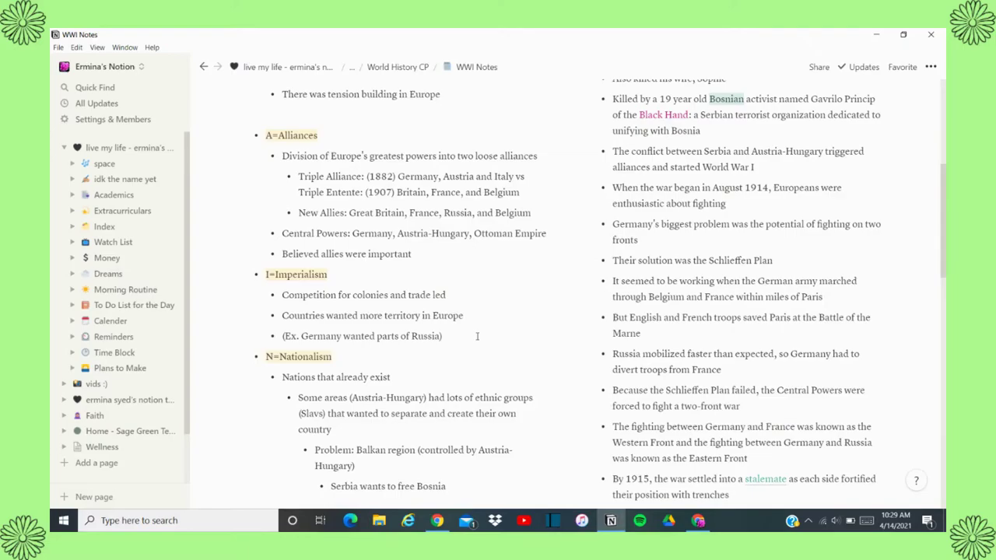
{"action": "scroll", "coordinate": [477, 336], "scroll_direction": "down", "scroll_amount": 3}
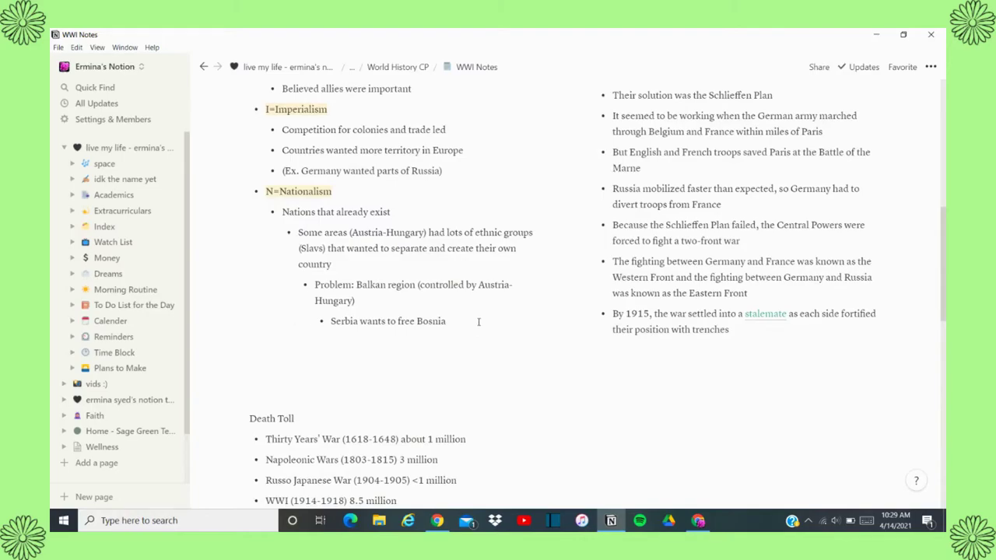
{"action": "scroll", "coordinate": [478, 321], "scroll_direction": "down", "scroll_amount": 4}
{"action": "scroll", "coordinate": [479, 322], "scroll_direction": "down", "scroll_amount": 10}
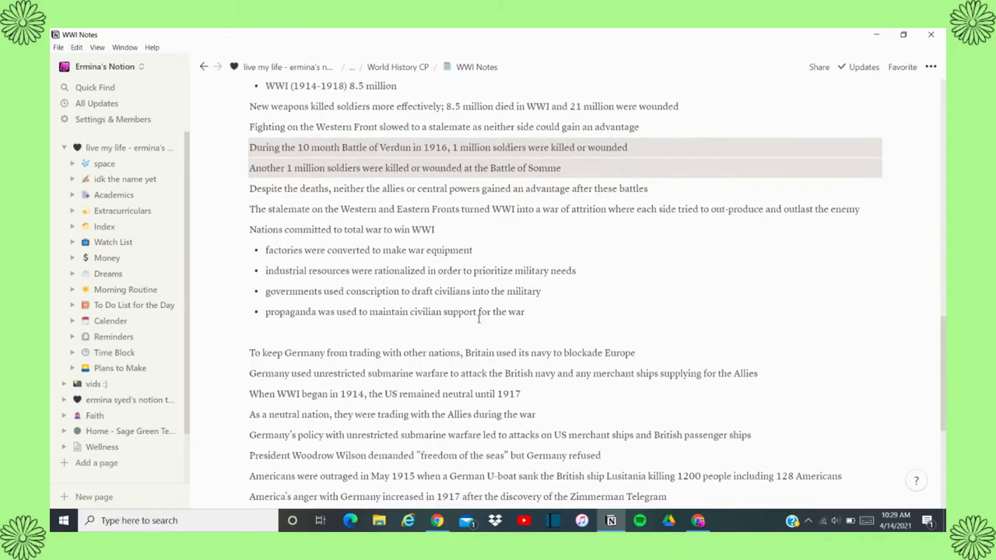
{"action": "scroll", "coordinate": [479, 316], "scroll_direction": "up", "scroll_amount": 6}
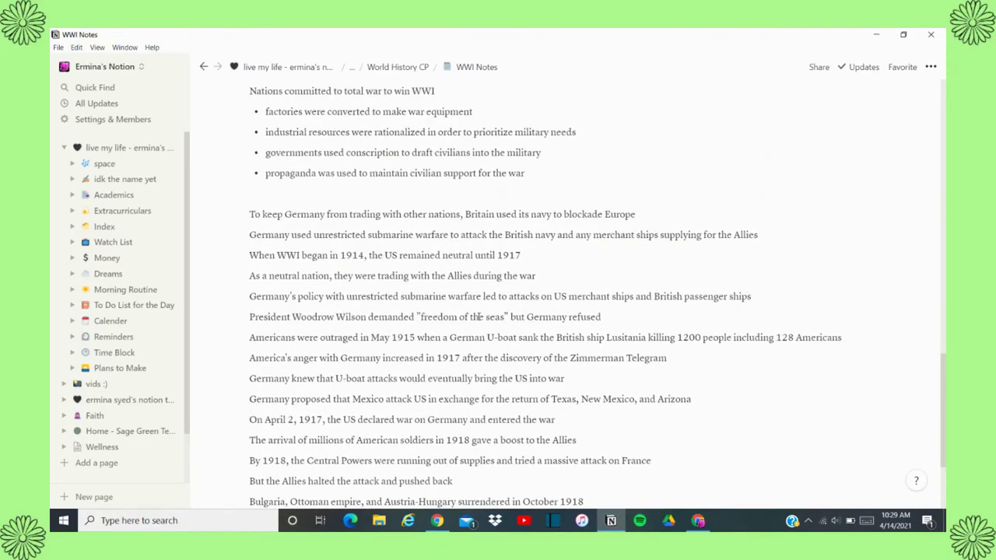
{"action": "scroll", "coordinate": [479, 316], "scroll_direction": "up", "scroll_amount": 20}
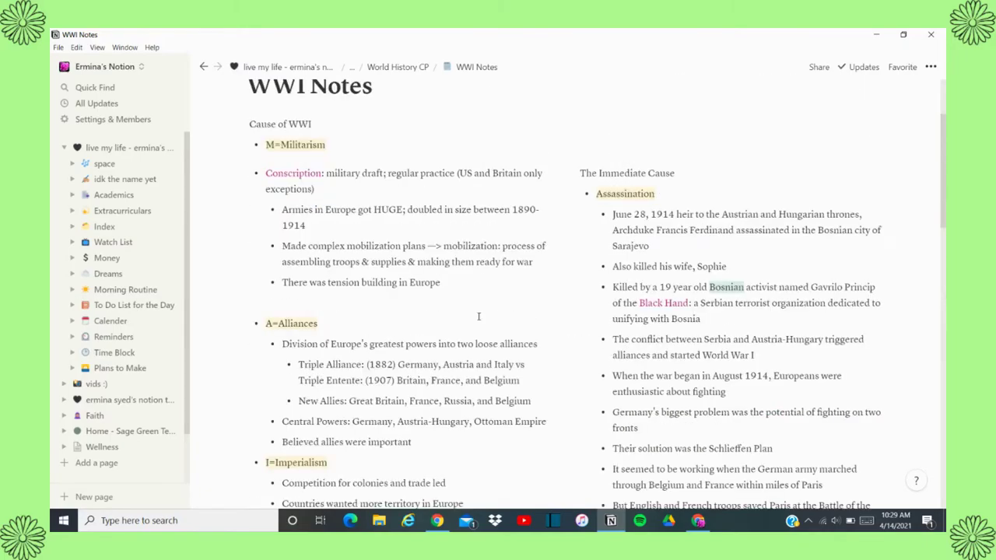
{"action": "scroll", "coordinate": [478, 314], "scroll_direction": "down", "scroll_amount": 1}
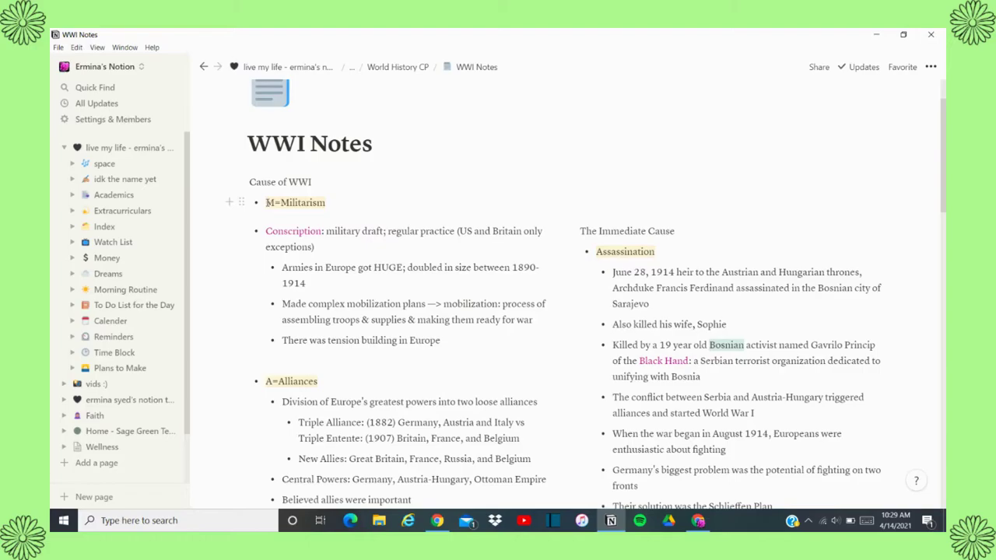
Apply a gray background to the bullet "Armies in Europe got HUGE; doubled in size between 1890-1914"
{"action": "left_click_drag", "start_coordinate": [266, 203], "coordinate": [276, 203]}
{"action": "left_click", "coordinate": [318, 282]}
{"action": "triple_click", "coordinate": [293, 267]}
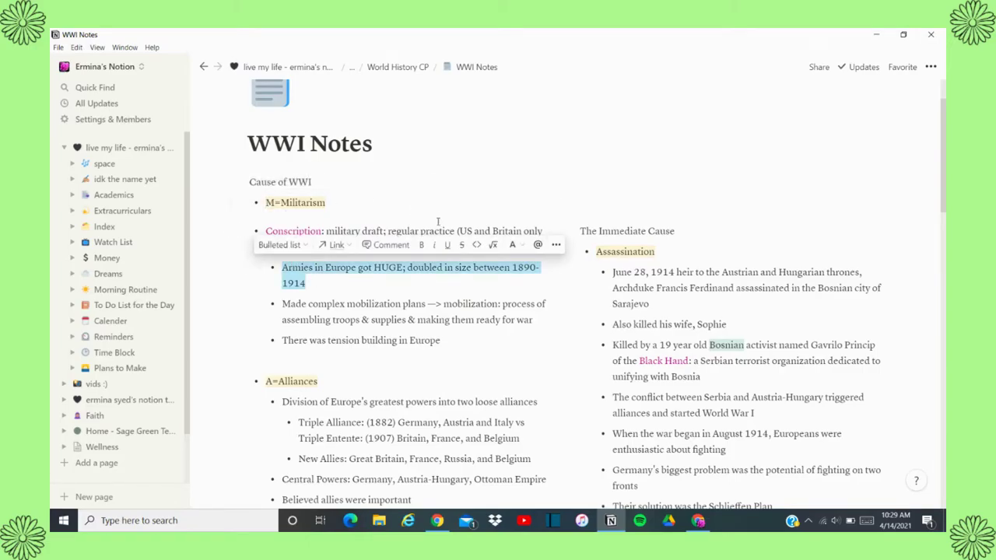
{"action": "left_click", "coordinate": [254, 267]}
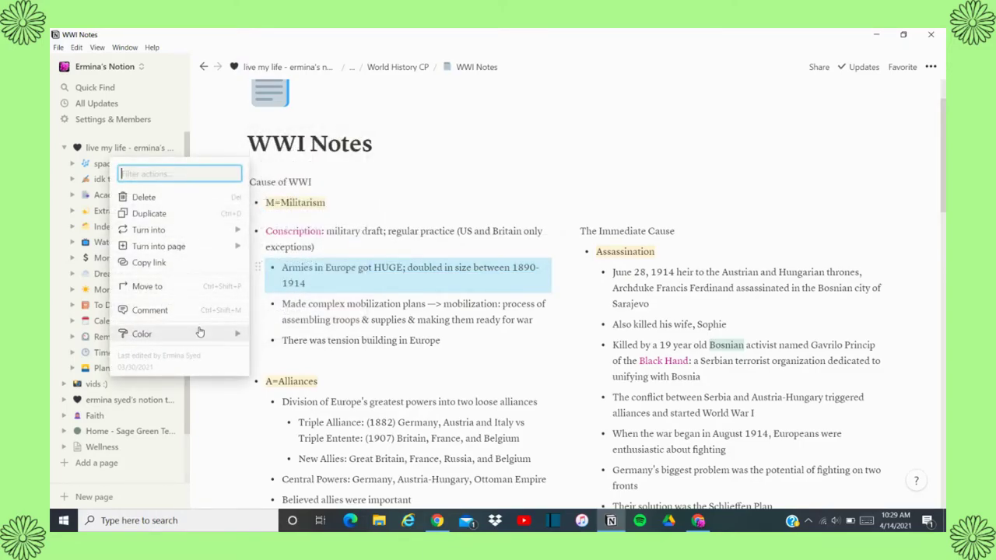
{"action": "mouse_move", "coordinate": [200, 333]}
{"action": "scroll", "coordinate": [307, 278], "scroll_direction": "down", "scroll_amount": 1}
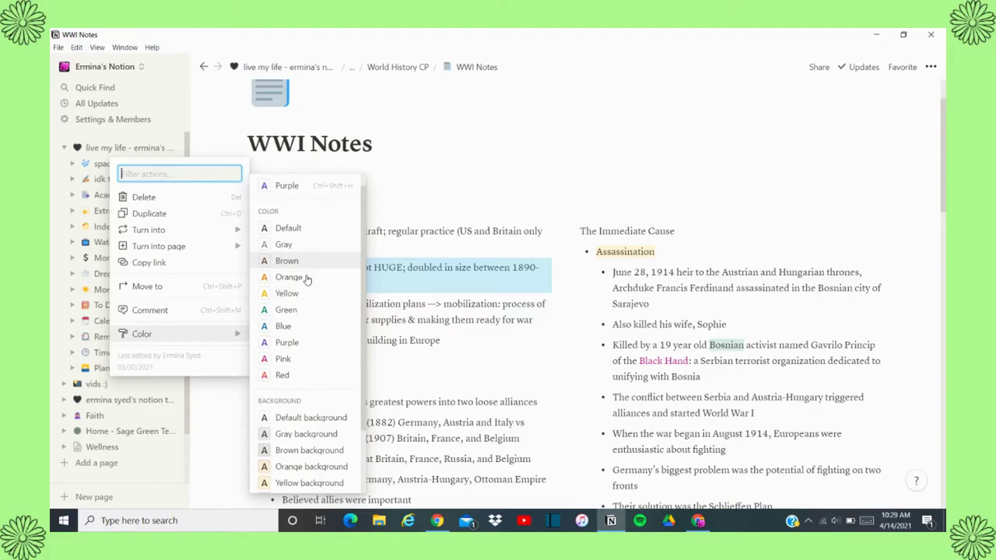
{"action": "scroll", "coordinate": [299, 407], "scroll_direction": "down", "scroll_amount": 2}
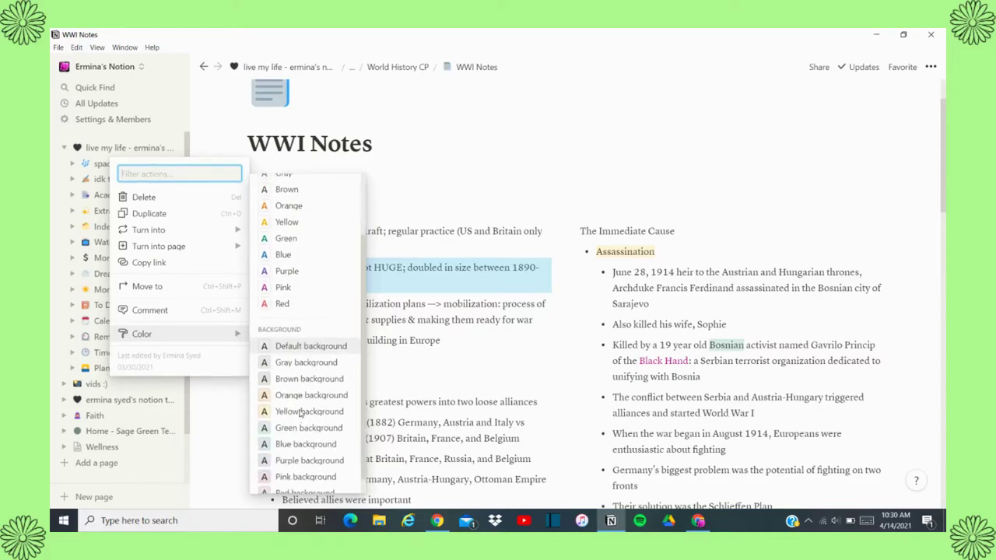
{"action": "left_click", "coordinate": [304, 354]}
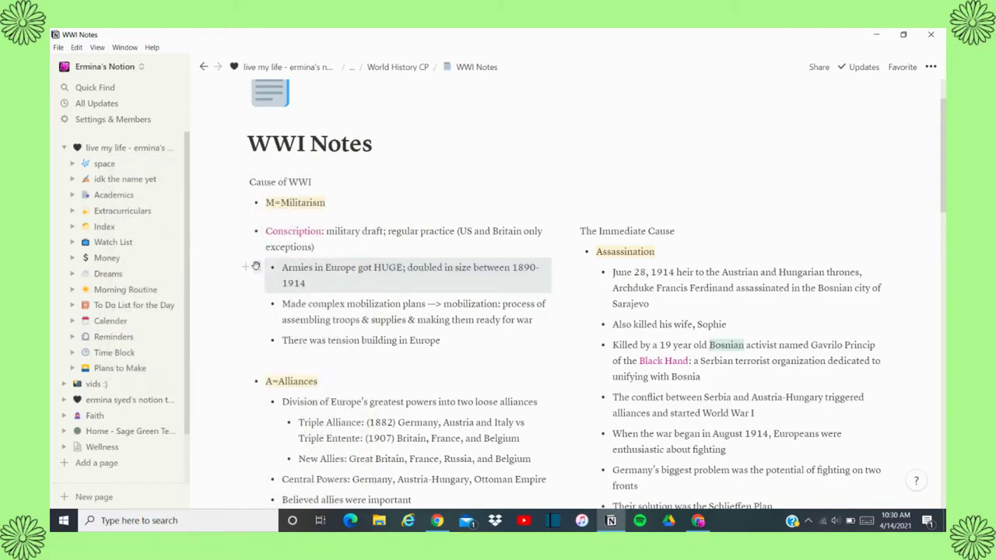
Reset the color of the bullet "Armies in Europe got HUGE; doubled in size between 1890-1914" to Default
{"action": "left_click", "coordinate": [257, 267]}
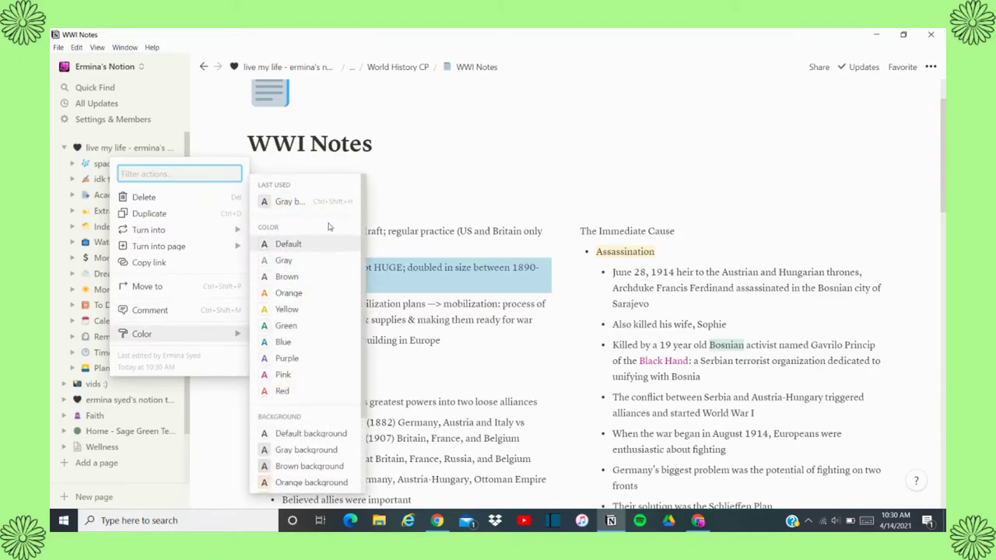
{"action": "left_click", "coordinate": [315, 243]}
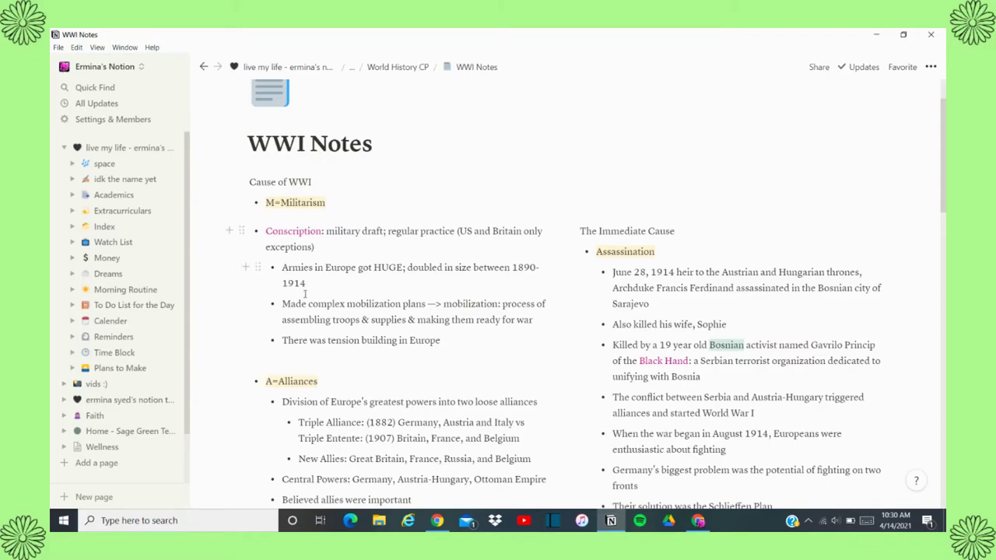
Turn the Conscription bullet into a toggle list, then expand and collapse it to check its nested bullets
{"action": "left_click", "coordinate": [242, 232]}
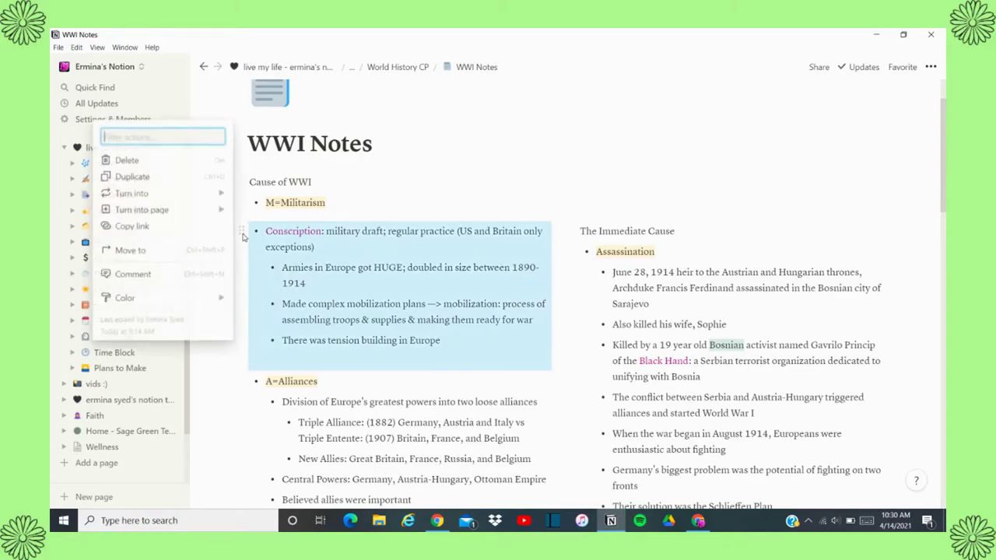
{"action": "mouse_move", "coordinate": [209, 195]}
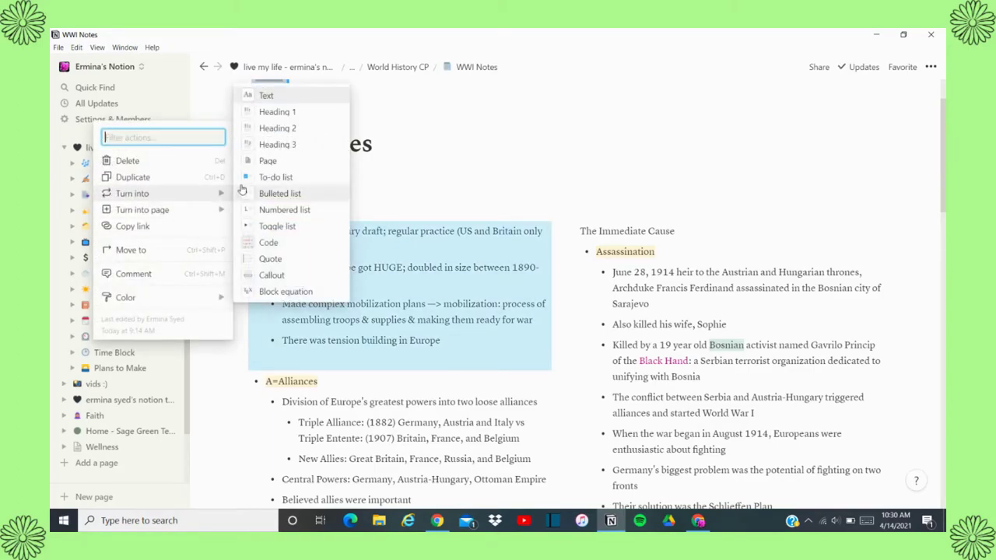
{"action": "left_click", "coordinate": [273, 225]}
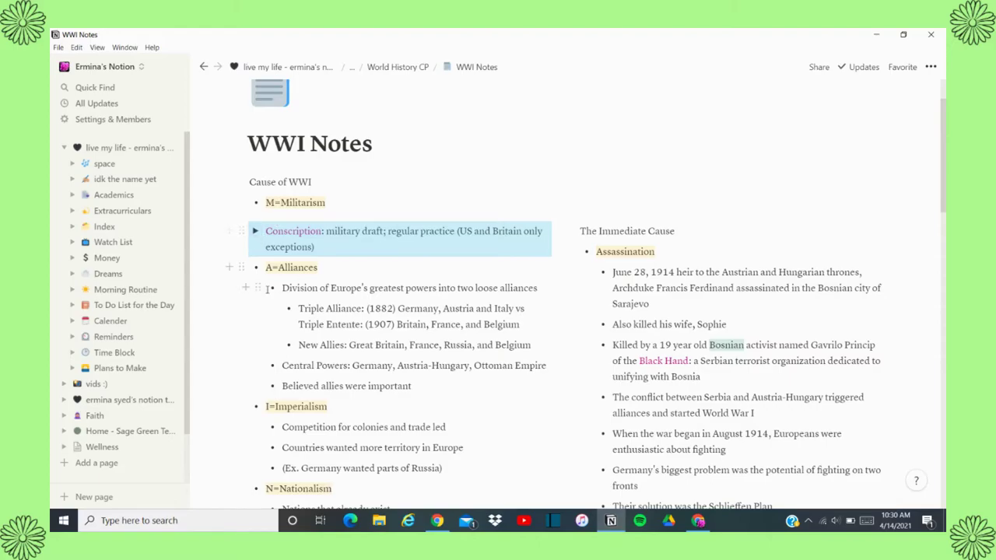
{"action": "left_click", "coordinate": [255, 232]}
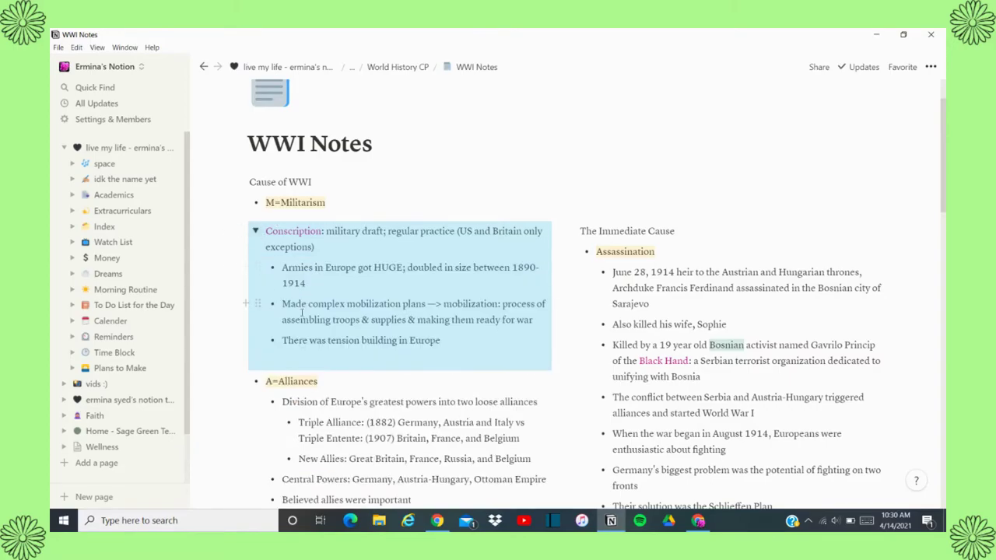
{"action": "left_click", "coordinate": [256, 233]}
{"action": "left_click", "coordinate": [544, 249]}
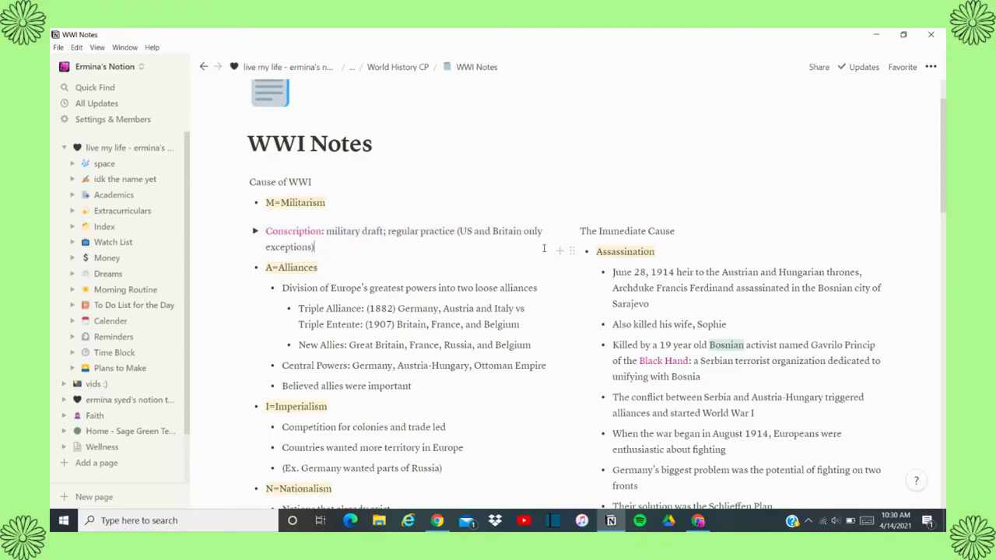
Turn the A=Alliances bullet into a toggle list
{"action": "left_click", "coordinate": [242, 268]}
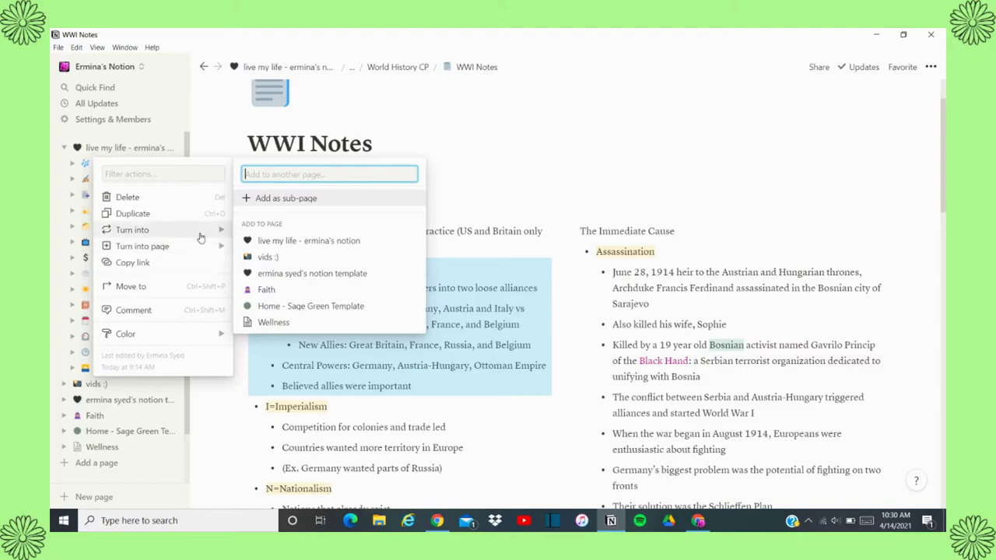
{"action": "key", "text": "Escape"}
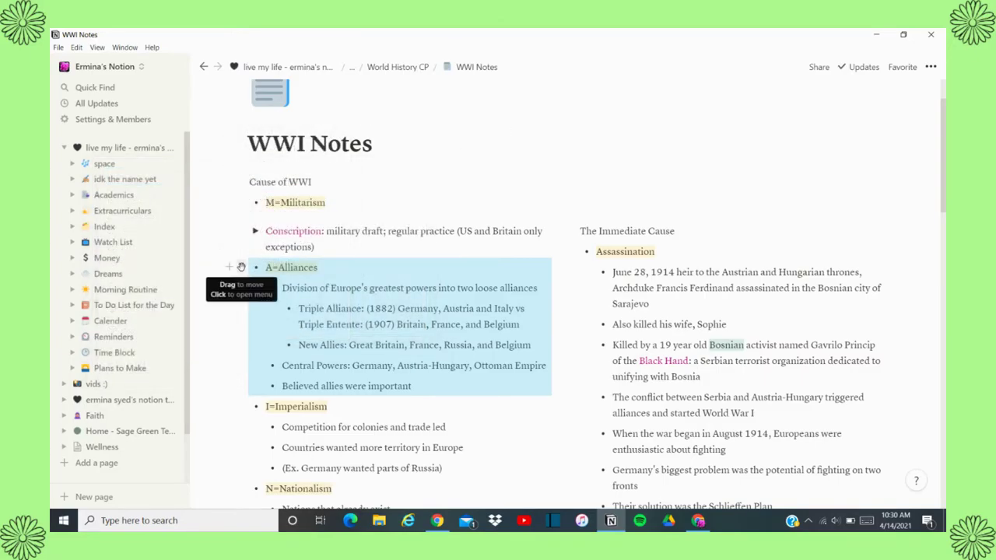
{"action": "left_click", "coordinate": [241, 266]}
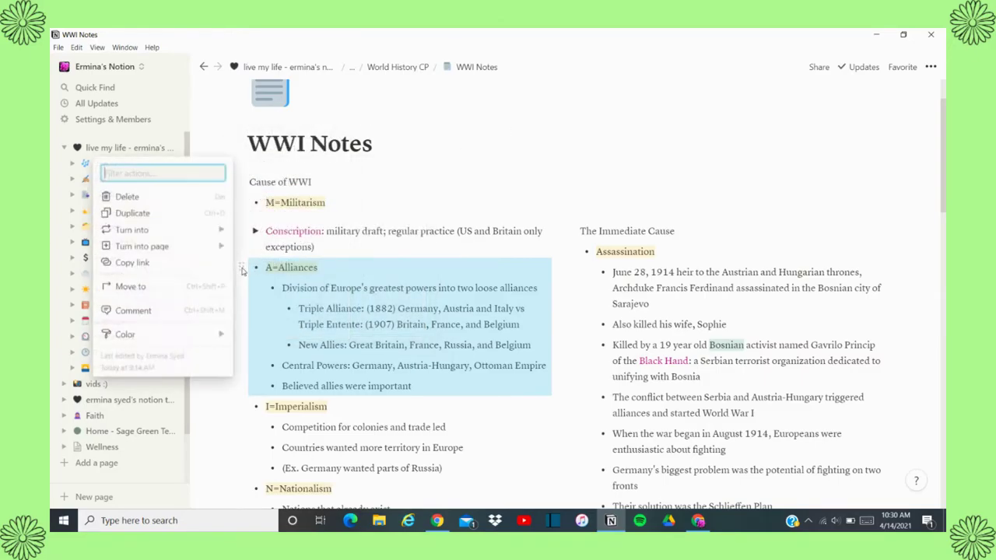
{"action": "mouse_move", "coordinate": [196, 230]}
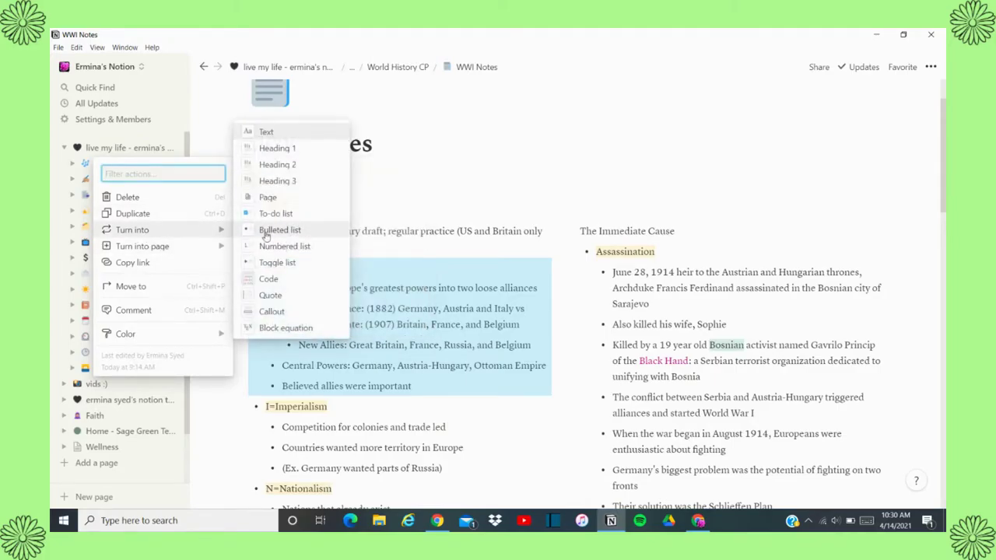
{"action": "left_click", "coordinate": [277, 262]}
Turn the I=Imperialism and N=Nationalism bullets into toggle lists
{"action": "scroll", "coordinate": [482, 308], "scroll_direction": "down", "scroll_amount": 1}
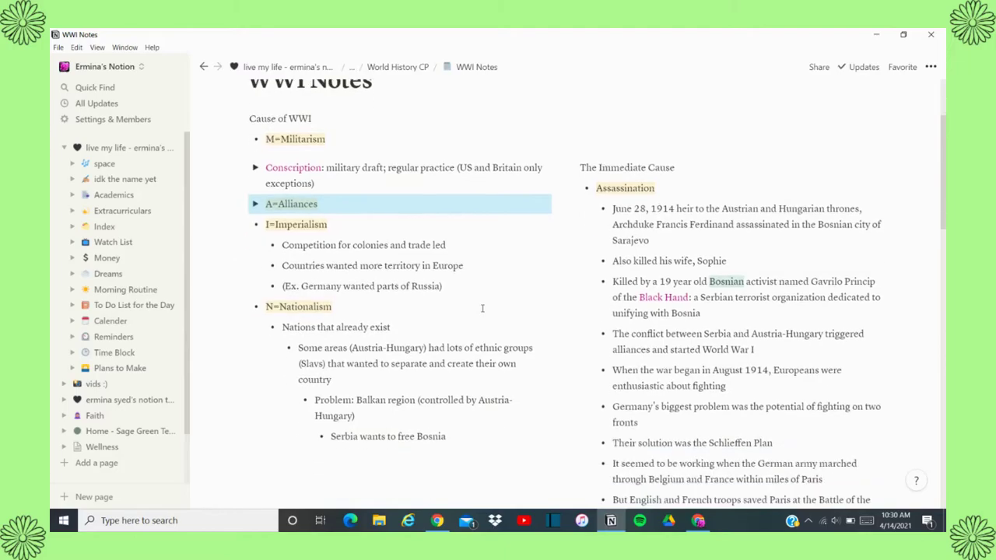
{"action": "left_click", "coordinate": [241, 223]}
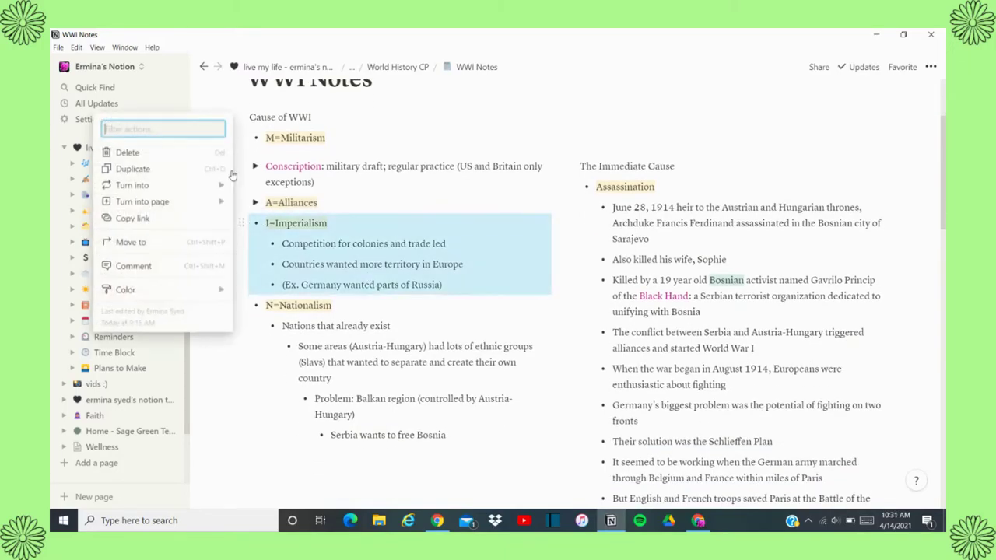
{"action": "mouse_move", "coordinate": [210, 206]}
{"action": "mouse_move", "coordinate": [218, 186]}
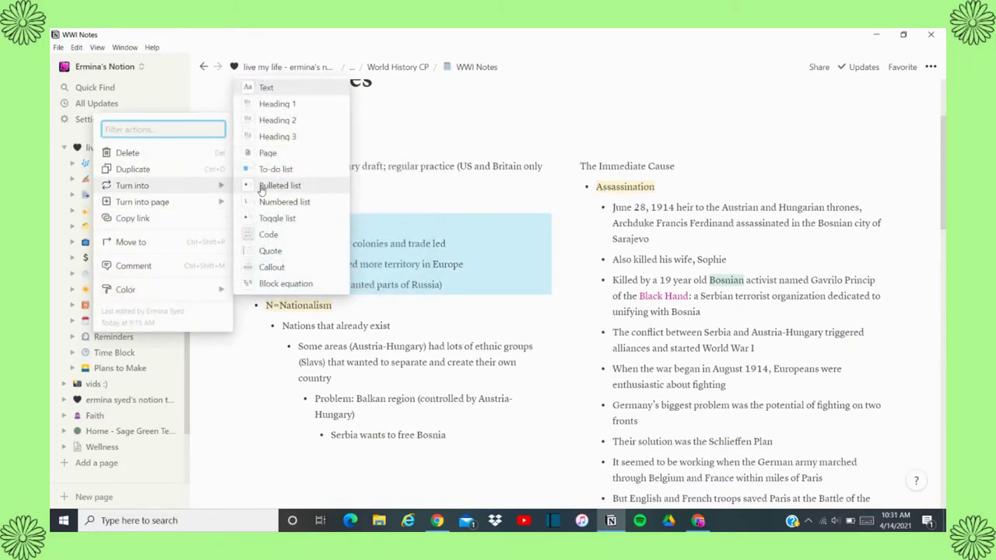
{"action": "left_click", "coordinate": [296, 222]}
{"action": "left_click", "coordinate": [242, 244]}
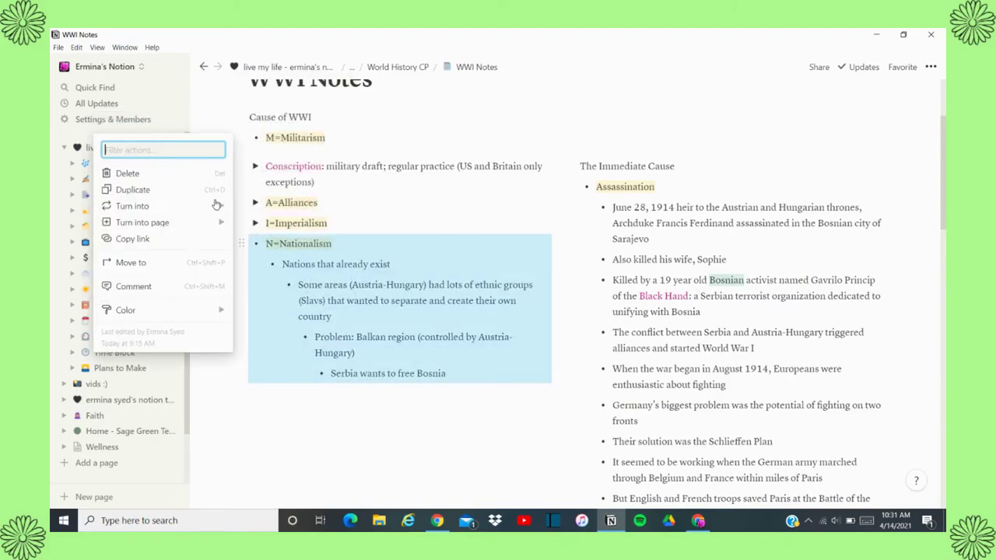
{"action": "mouse_move", "coordinate": [216, 205]}
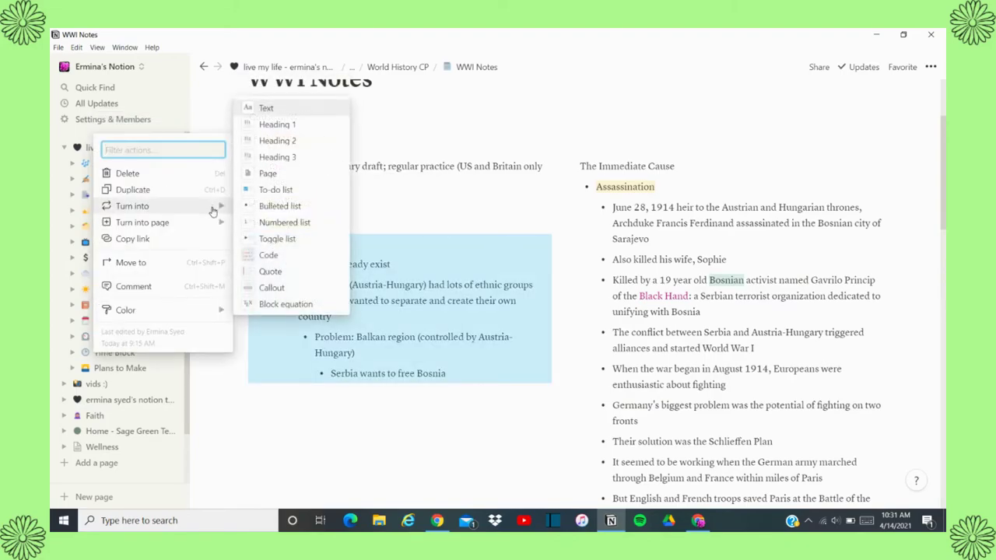
{"action": "left_click", "coordinate": [288, 239]}
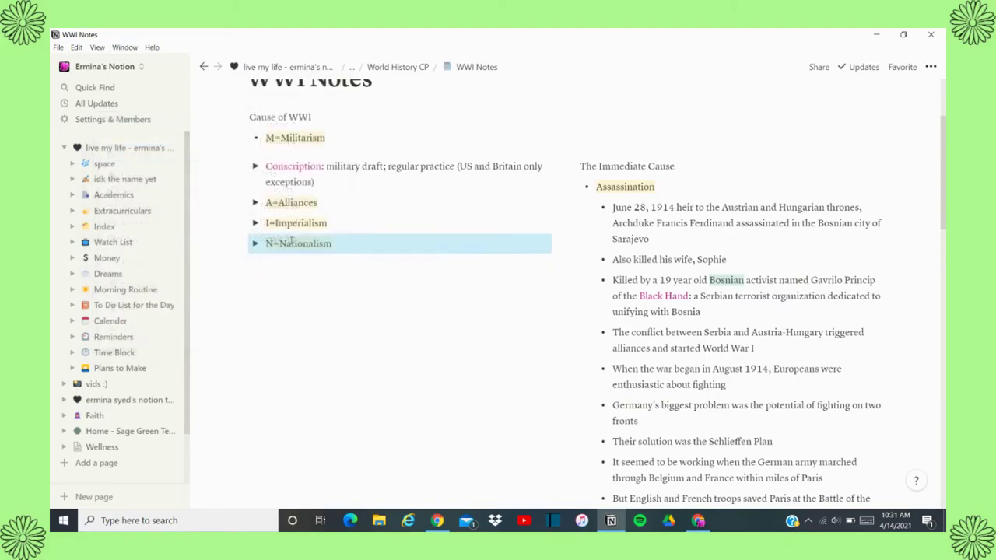
Change the Conscription toggle to a to-do list, then turn it back into a bulleted list
{"action": "left_click", "coordinate": [243, 164]}
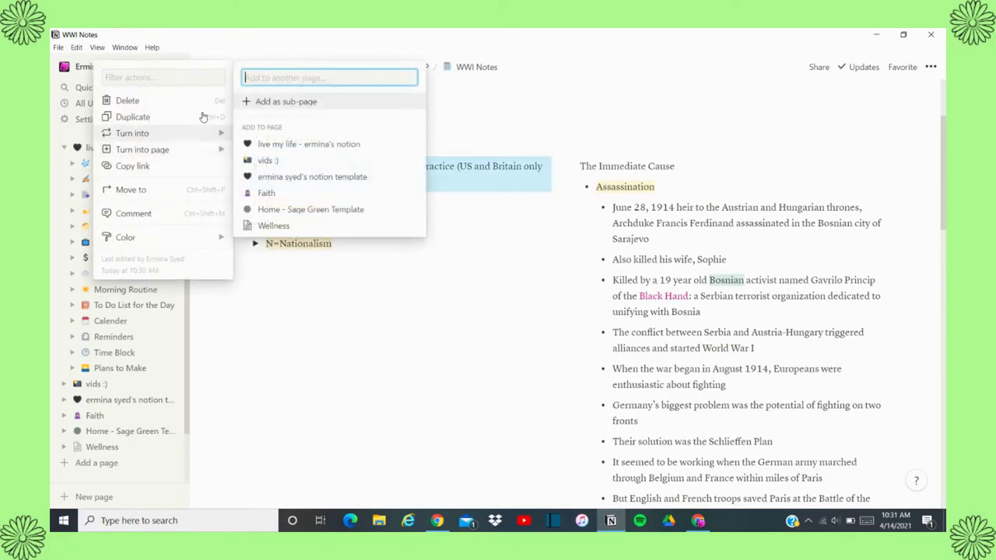
{"action": "mouse_move", "coordinate": [197, 133]}
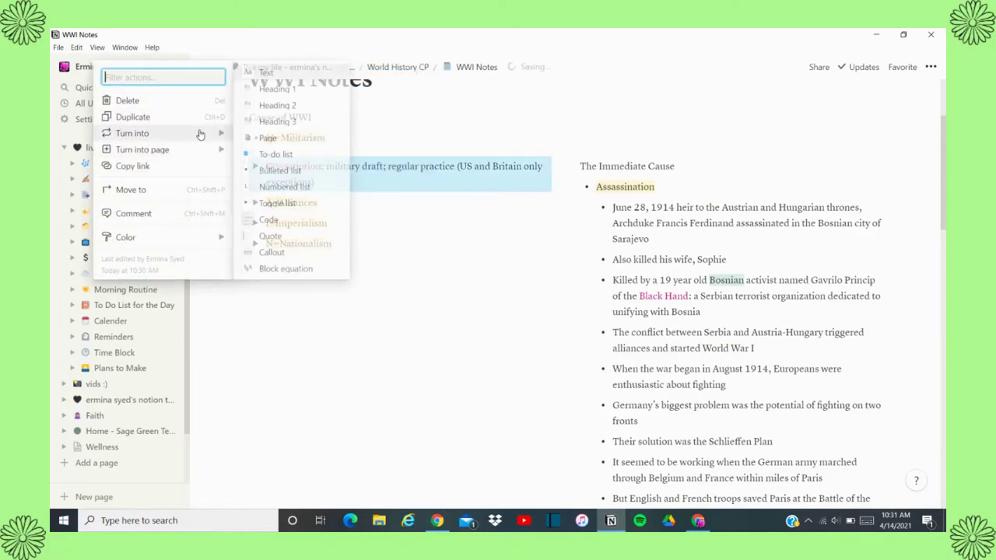
{"action": "left_click", "coordinate": [276, 155]}
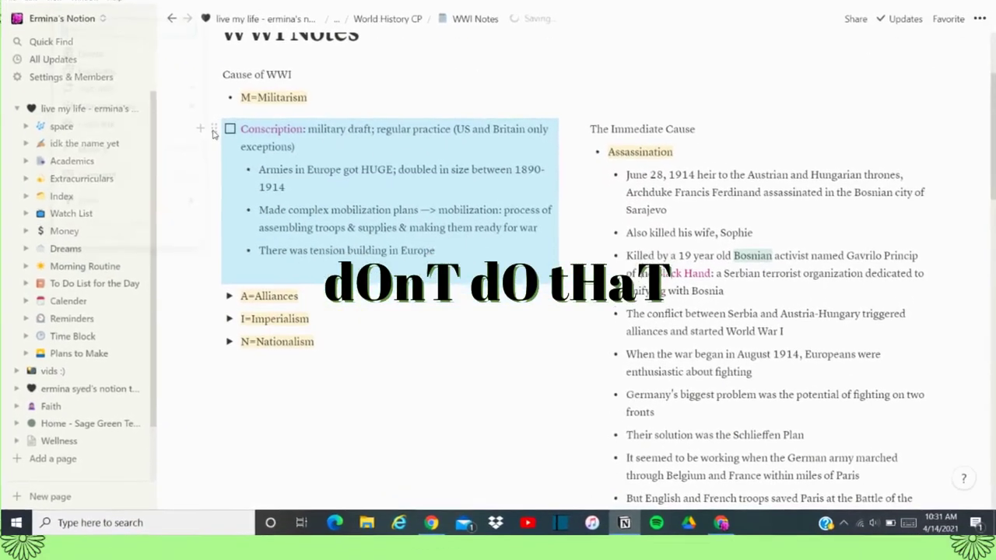
{"action": "left_click", "coordinate": [240, 166]}
{"action": "mouse_move", "coordinate": [201, 139]}
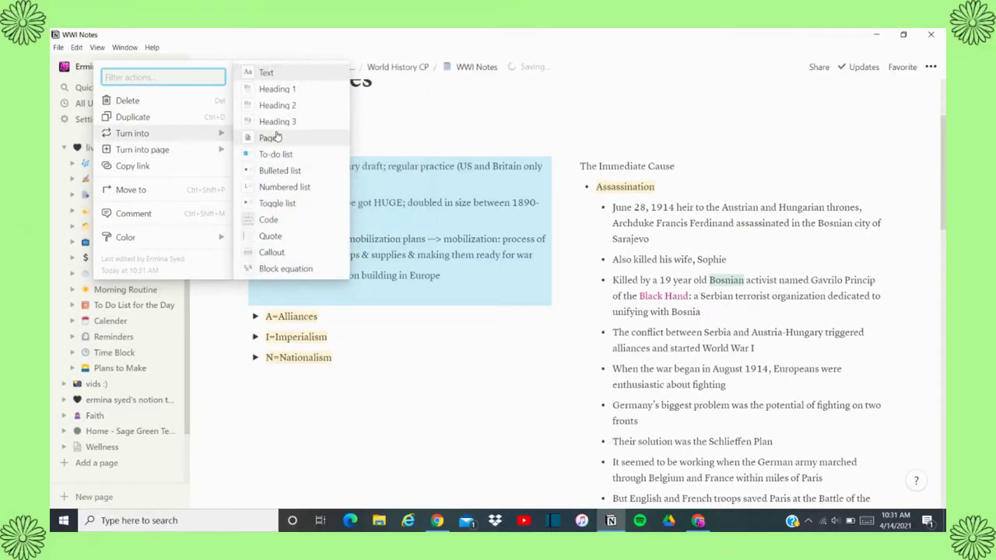
{"action": "left_click", "coordinate": [282, 170]}
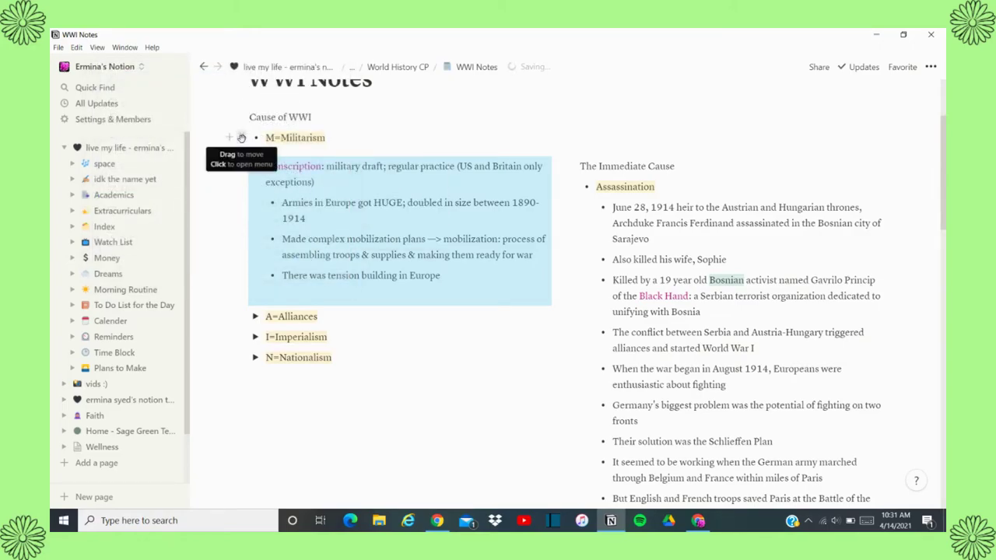
Turn the M=Militarism bullet into a toggle list
{"action": "left_click", "coordinate": [241, 138]}
{"action": "mouse_move", "coordinate": [160, 149]}
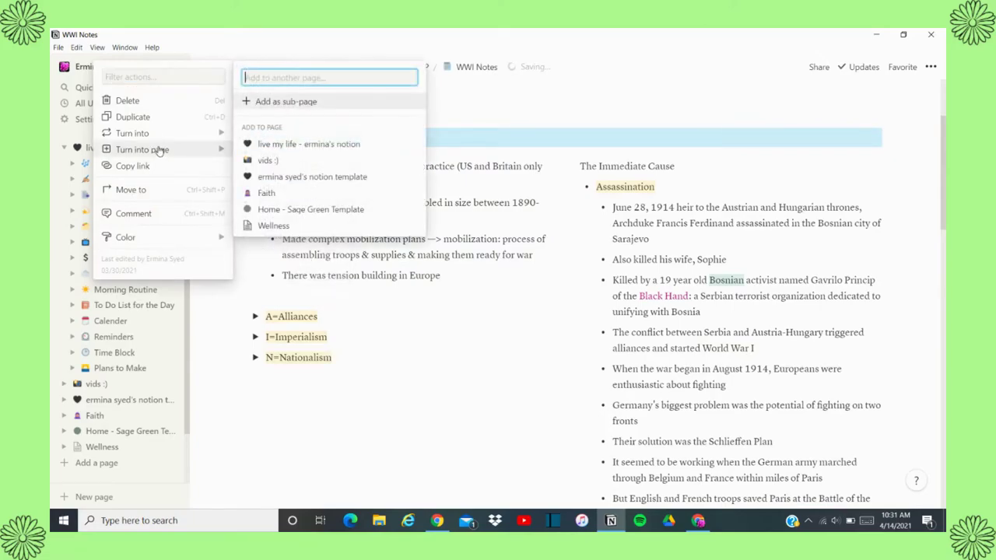
{"action": "mouse_move", "coordinate": [185, 138]}
{"action": "left_click", "coordinate": [269, 200]}
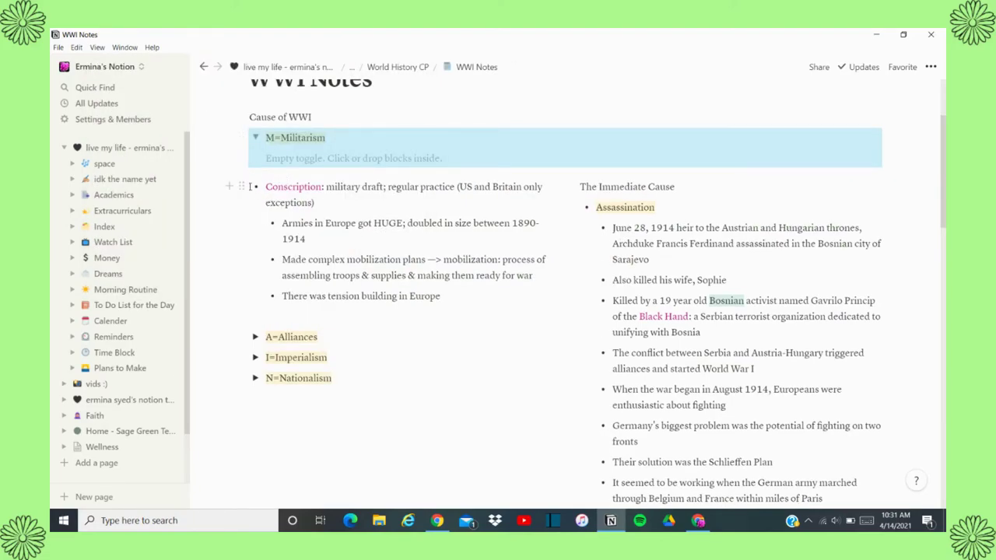
Move the Conscription bullet inside the M=Militarism toggle, then place the collapsed toggle directly above A=Alliances in the same column
{"action": "left_click_drag", "start_coordinate": [241, 187], "coordinate": [274, 154]}
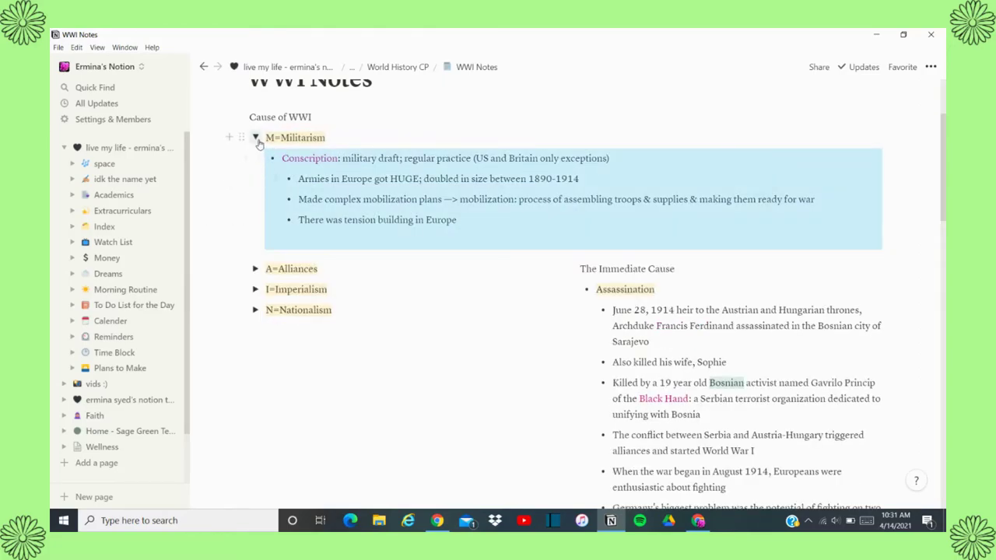
{"action": "left_click", "coordinate": [256, 139]}
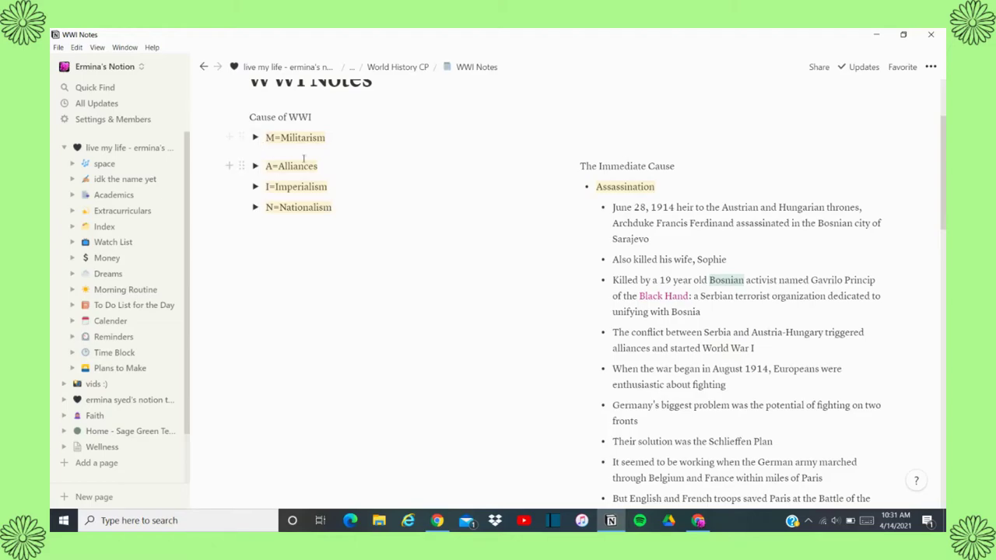
{"action": "left_click_drag", "start_coordinate": [241, 138], "coordinate": [241, 153]}
Look through the WWI Notes page, examining the cause toggles, the Death Toll section, the shaded battle notes and the question toggles
{"action": "scroll", "coordinate": [467, 257], "scroll_direction": "down", "scroll_amount": 5}
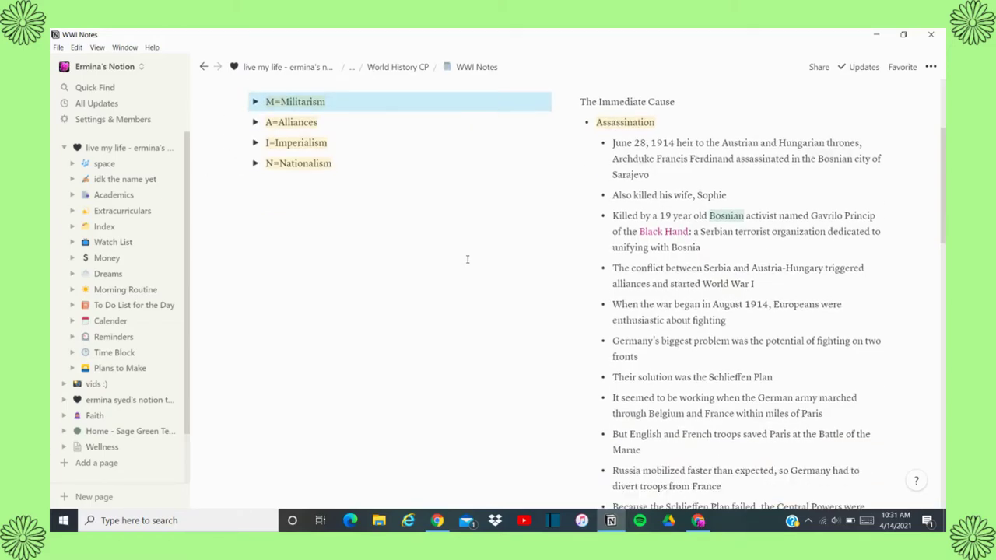
{"action": "scroll", "coordinate": [467, 256], "scroll_direction": "up", "scroll_amount": 5}
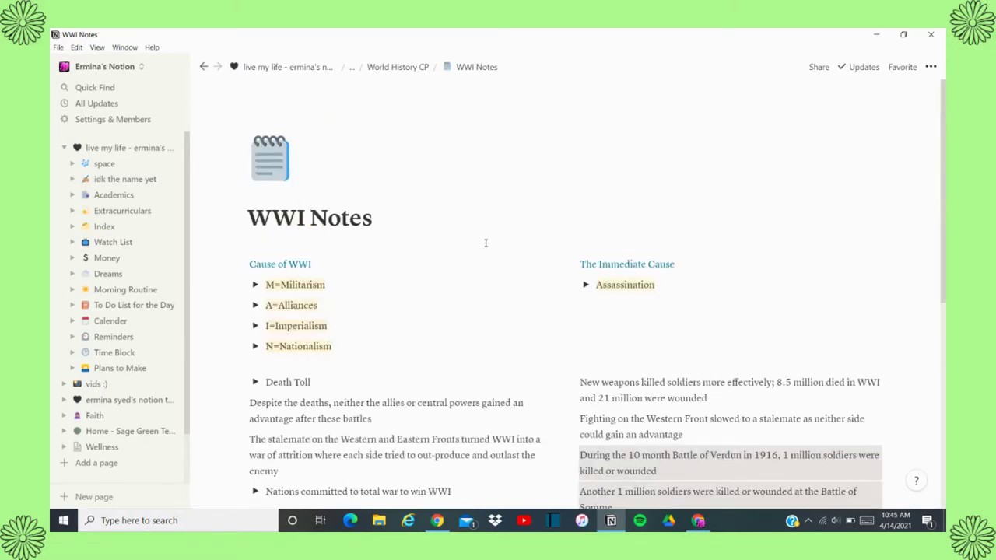
{"action": "scroll", "coordinate": [485, 243], "scroll_direction": "down", "scroll_amount": 1}
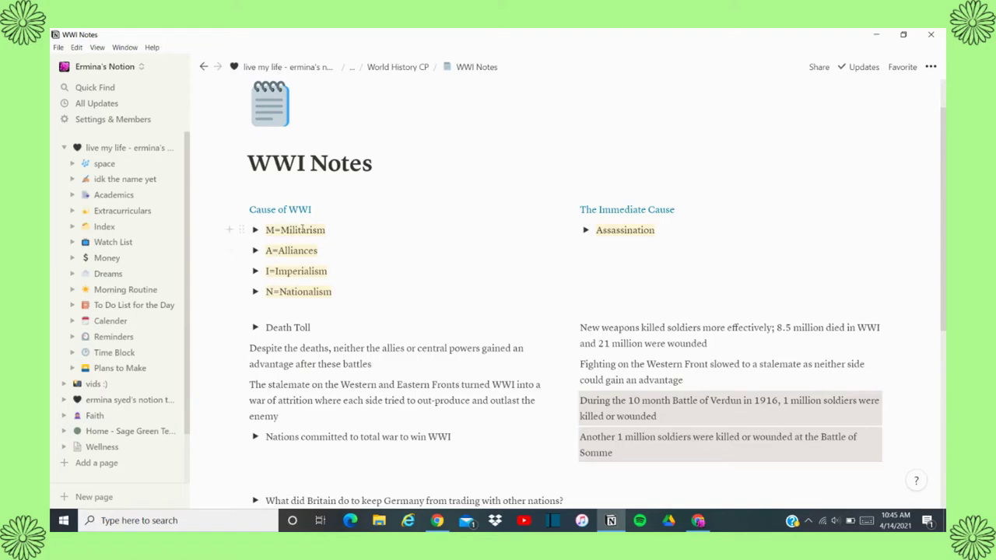
{"action": "scroll", "coordinate": [477, 152], "scroll_direction": "down", "scroll_amount": 2}
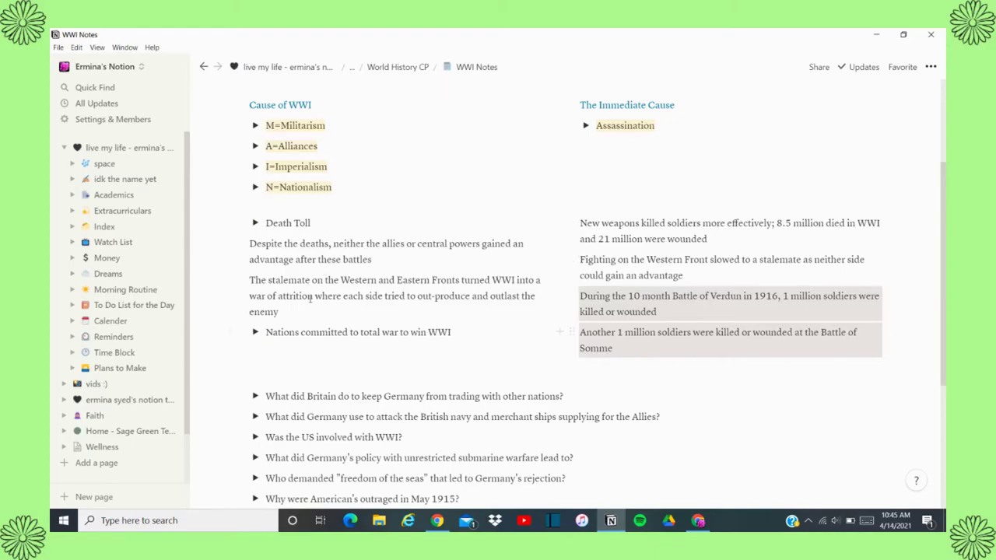
{"action": "scroll", "coordinate": [541, 323], "scroll_direction": "down", "scroll_amount": 3}
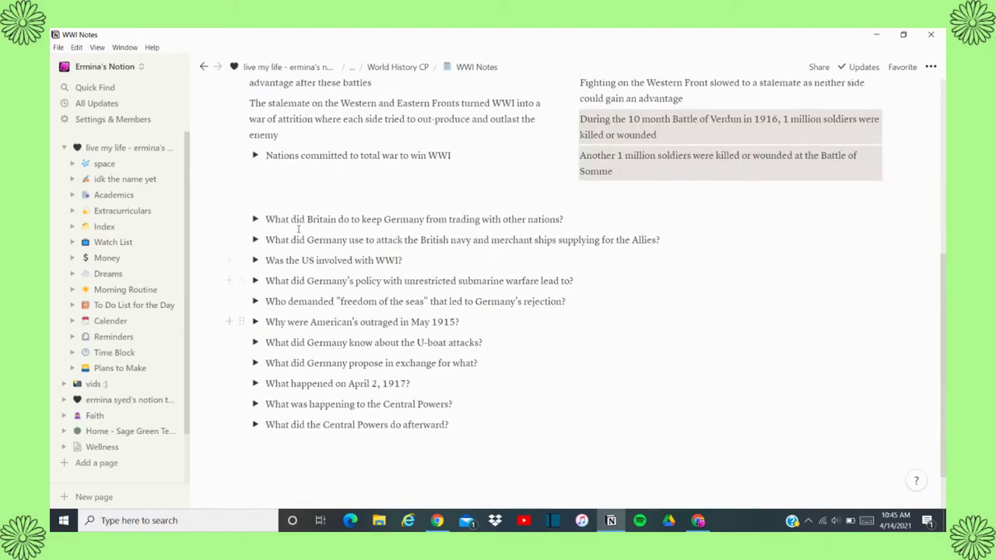
Check the answers inside the toggles about Britain stopping Germany's trade and who demanded "freedom of the seas", collapsing each again
{"action": "left_click", "coordinate": [256, 219]}
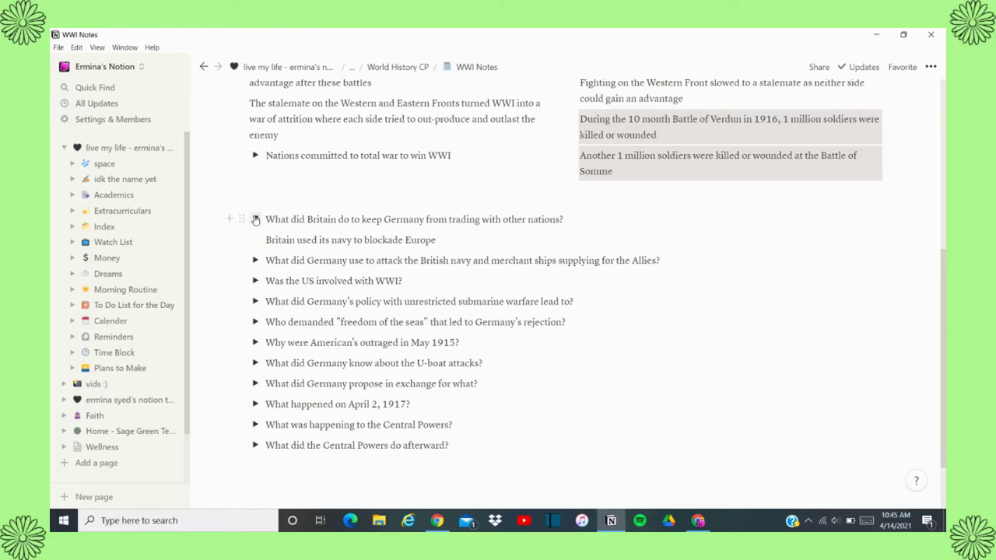
{"action": "left_click", "coordinate": [255, 219]}
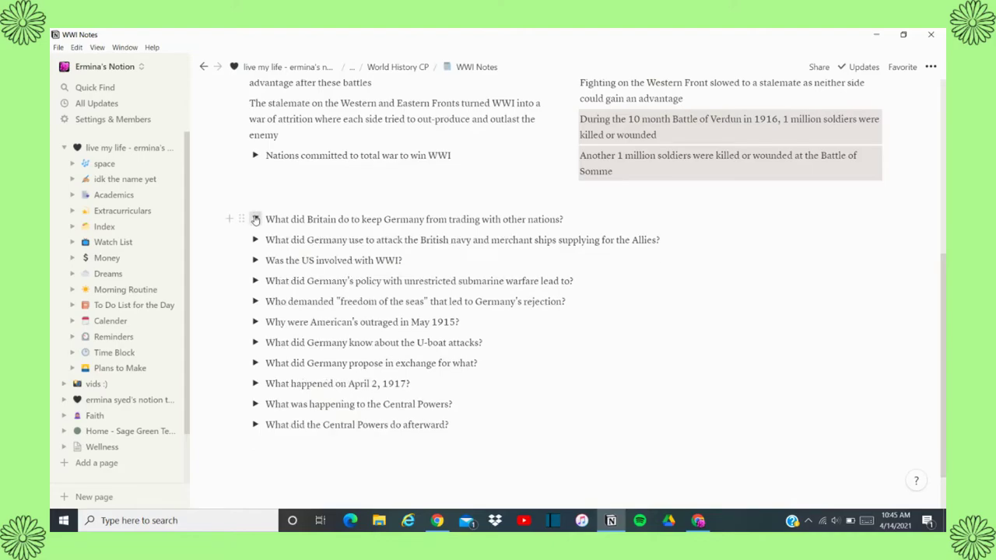
{"action": "left_click", "coordinate": [259, 304]}
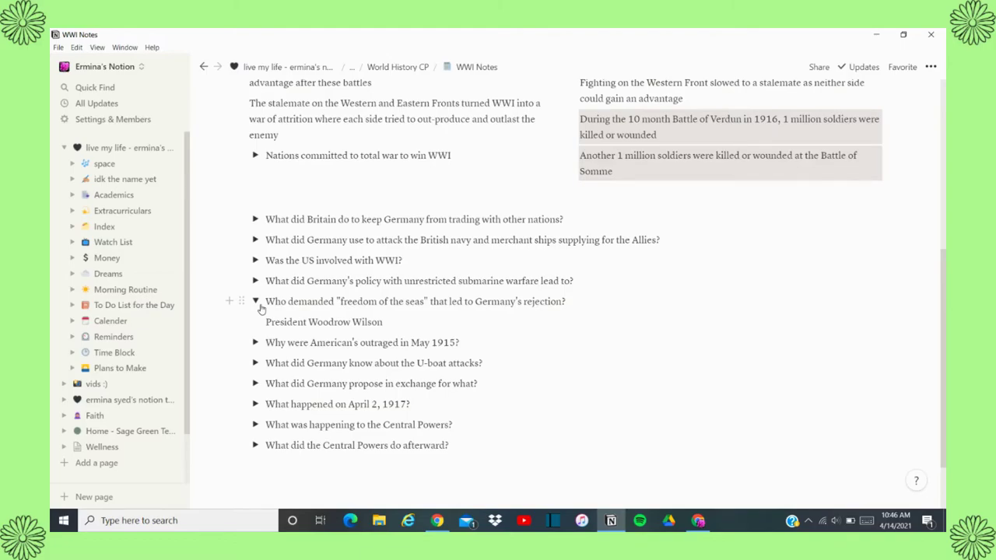
{"action": "left_click", "coordinate": [256, 301]}
{"action": "scroll", "coordinate": [638, 348], "scroll_direction": "up", "scroll_amount": 5}
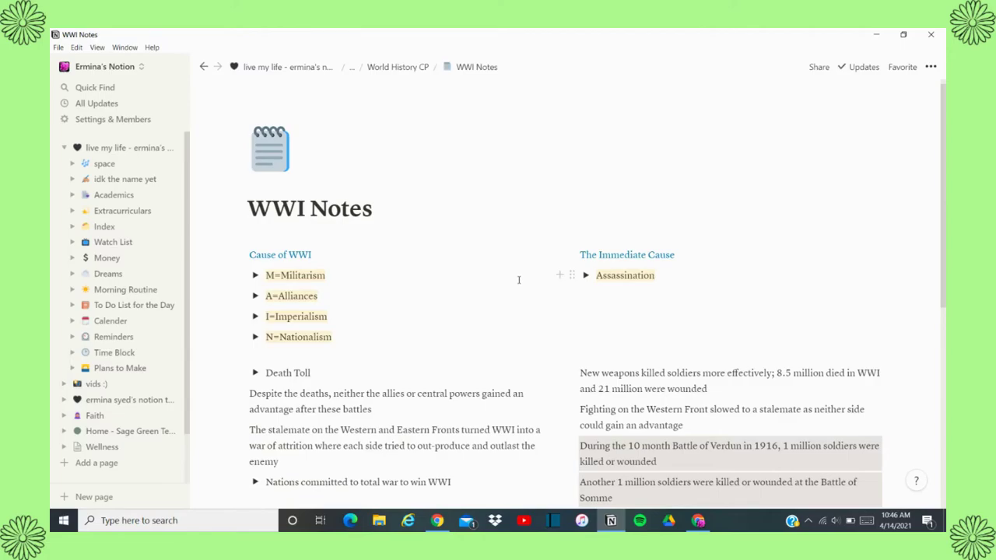
Insert a divider on the empty line above the question toggles, and delete it again
{"action": "scroll", "coordinate": [519, 276], "scroll_direction": "down", "scroll_amount": 2}
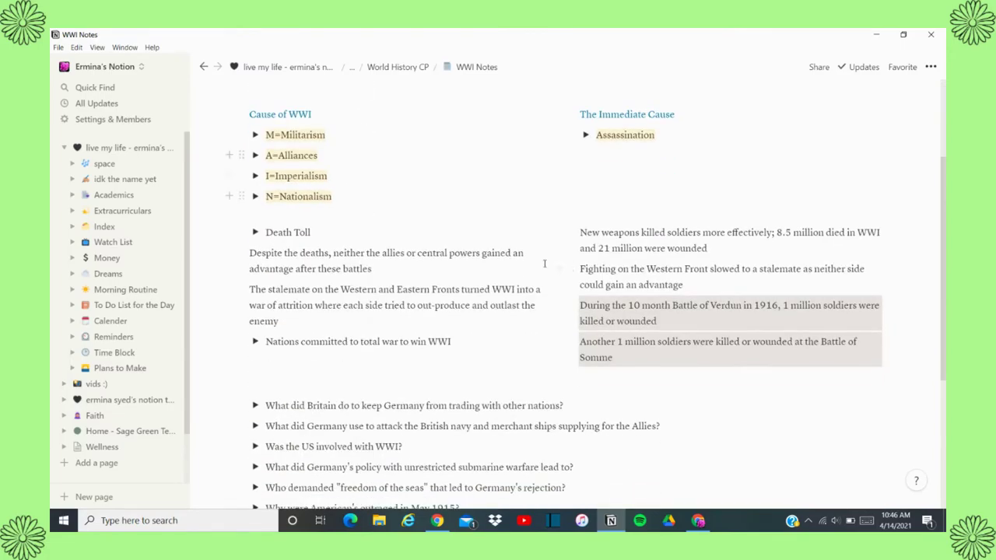
{"action": "scroll", "coordinate": [523, 293], "scroll_direction": "down", "scroll_amount": 1}
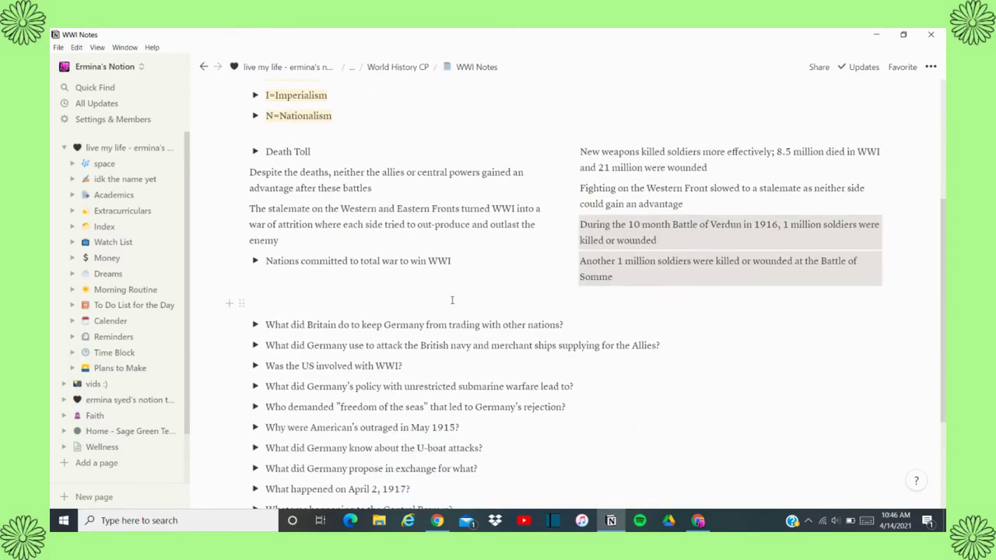
{"action": "left_click", "coordinate": [624, 306]}
{"action": "left_click", "coordinate": [242, 303]}
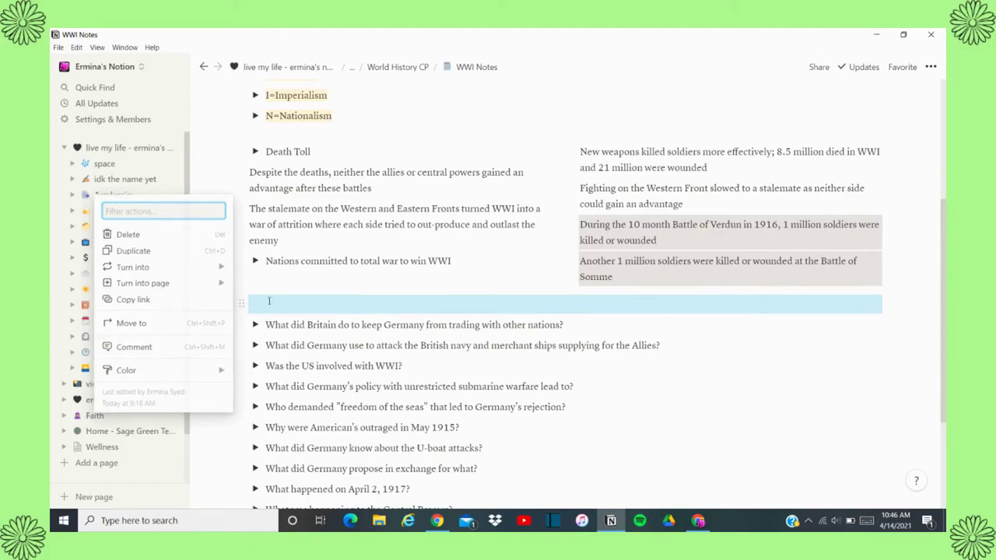
{"action": "left_click", "coordinate": [228, 304]}
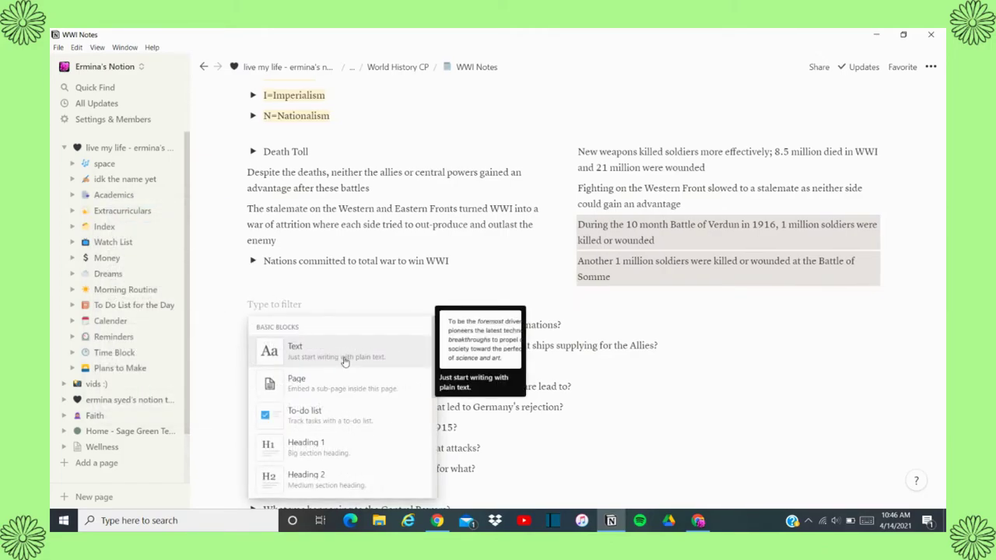
{"action": "scroll", "coordinate": [344, 360], "scroll_direction": "down", "scroll_amount": 5}
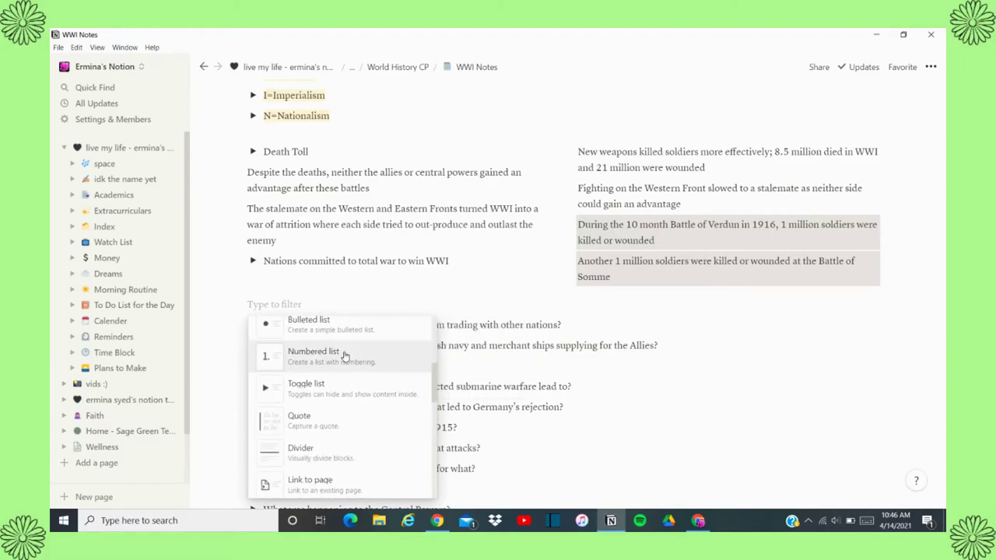
{"action": "scroll", "coordinate": [345, 356], "scroll_direction": "down", "scroll_amount": 2}
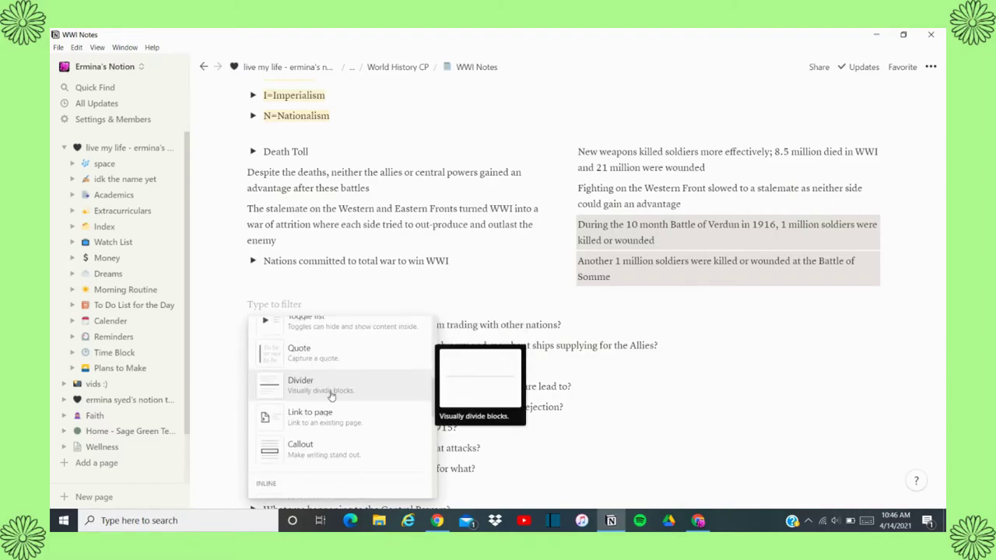
{"action": "left_click", "coordinate": [330, 395]}
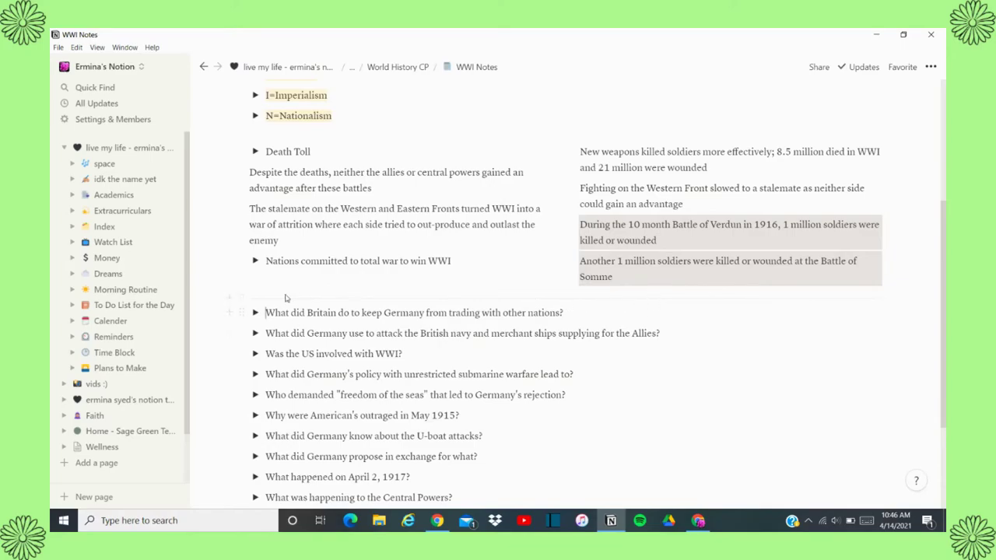
{"action": "left_click", "coordinate": [241, 298]}
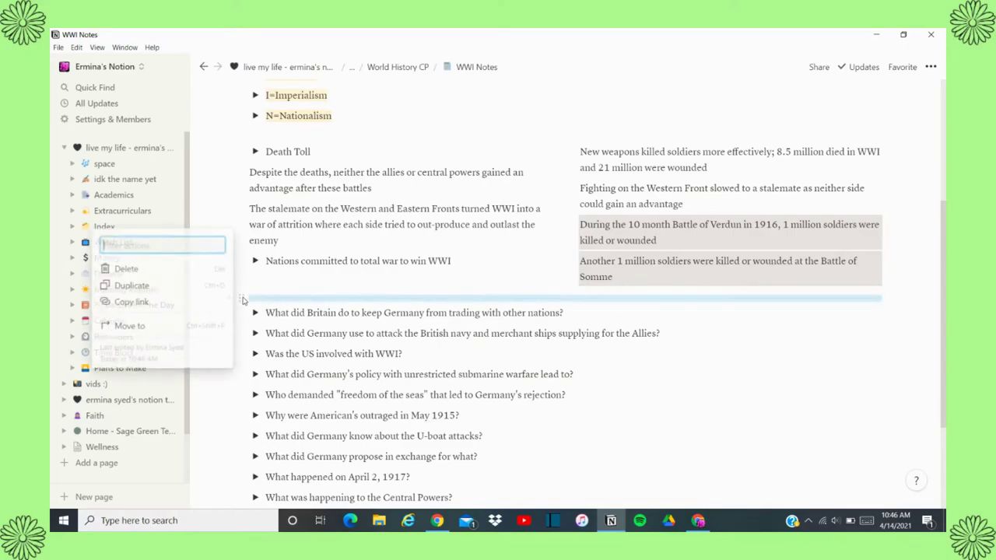
{"action": "left_click", "coordinate": [204, 271]}
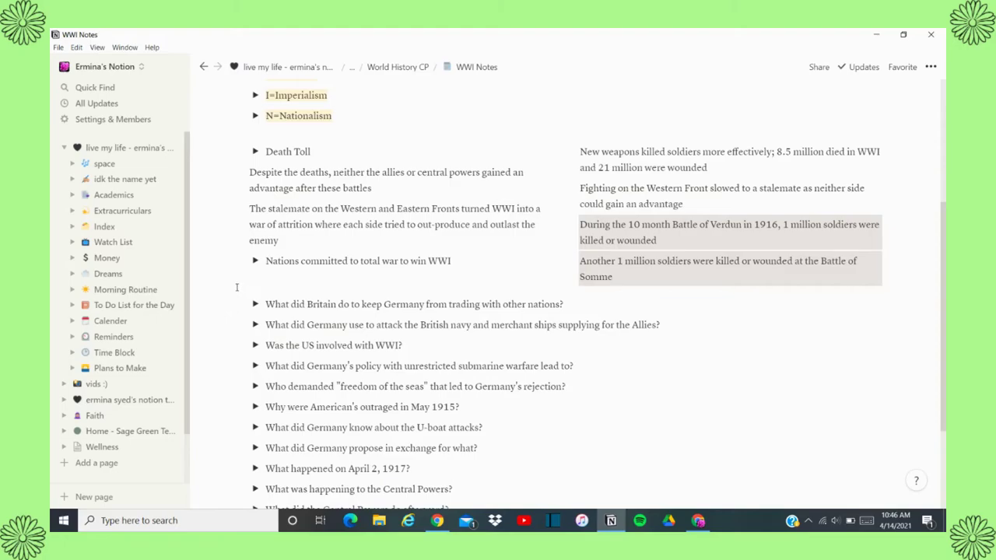
Add an empty text line above the first question toggle and give it a pink background
{"action": "left_click", "coordinate": [253, 293]}
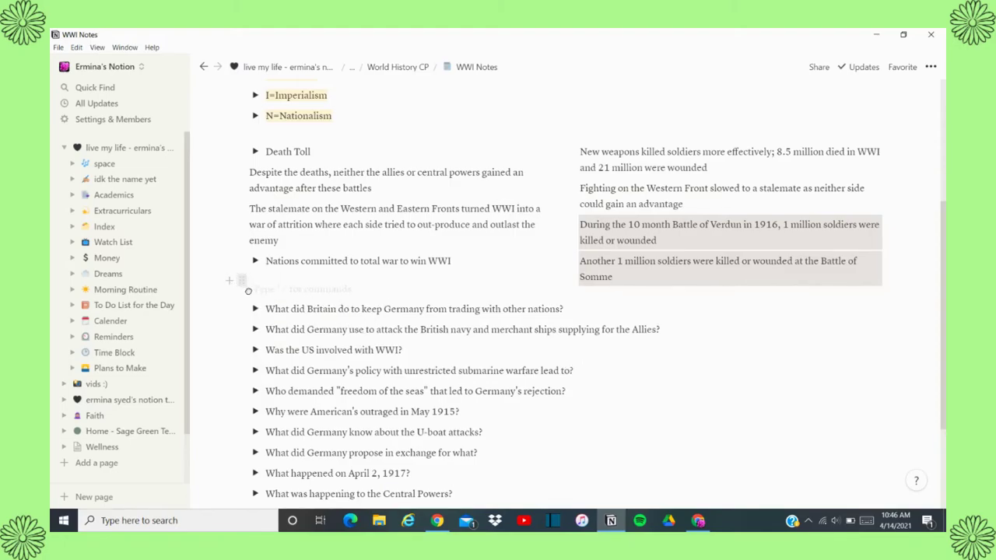
{"action": "key", "text": "Return"}
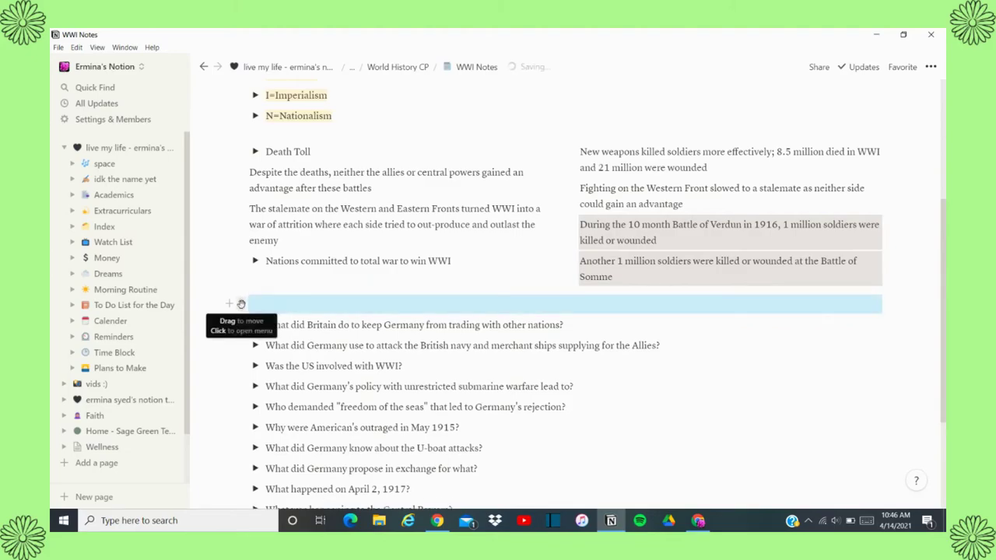
{"action": "left_click", "coordinate": [241, 304]}
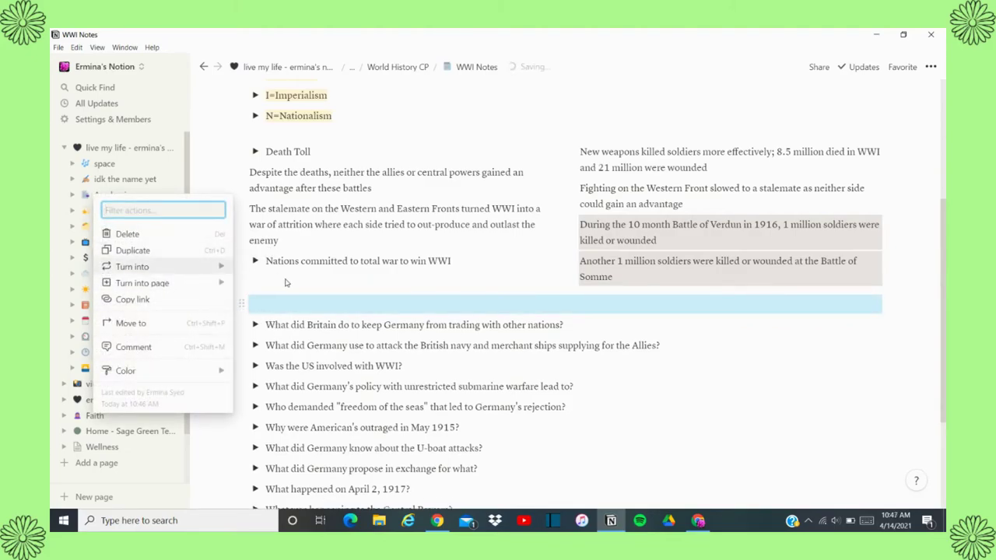
{"action": "mouse_move", "coordinate": [191, 371]}
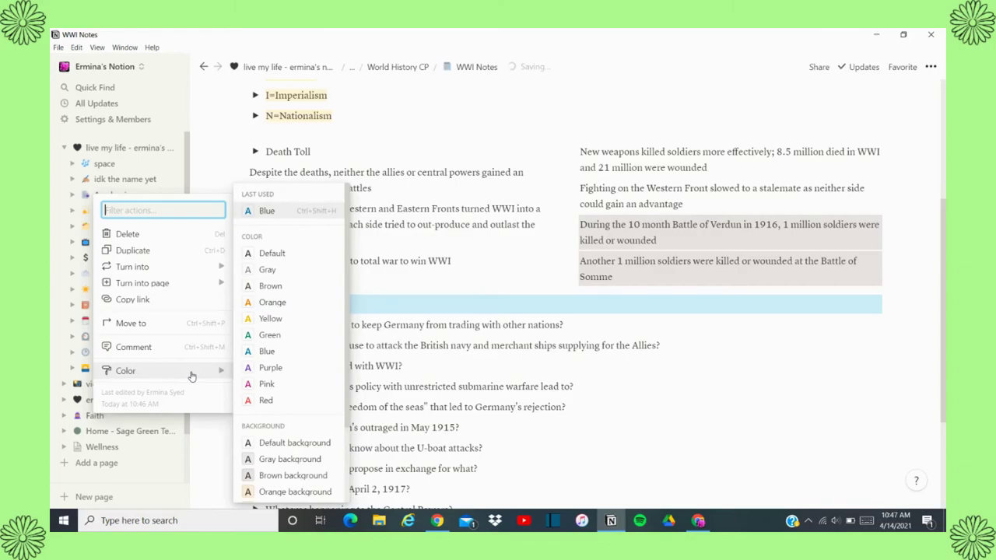
{"action": "scroll", "coordinate": [307, 325], "scroll_direction": "down", "scroll_amount": 2}
{"action": "scroll", "coordinate": [308, 326], "scroll_direction": "down", "scroll_amount": 1}
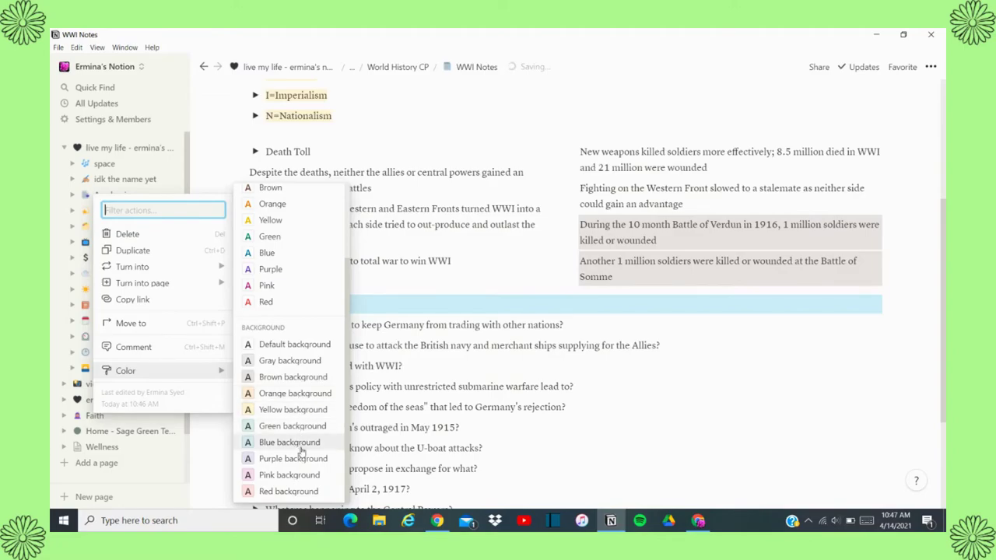
{"action": "left_click", "coordinate": [300, 474]}
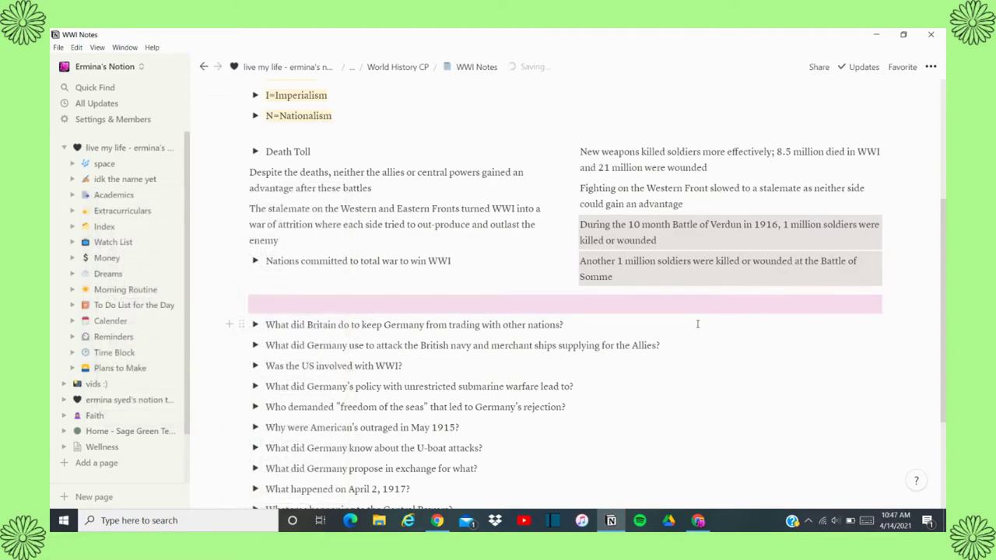
Color the words "Western and Eastern Fronts" in the stalemate paragraph pink
{"action": "scroll", "coordinate": [697, 325], "scroll_direction": "up", "scroll_amount": 3}
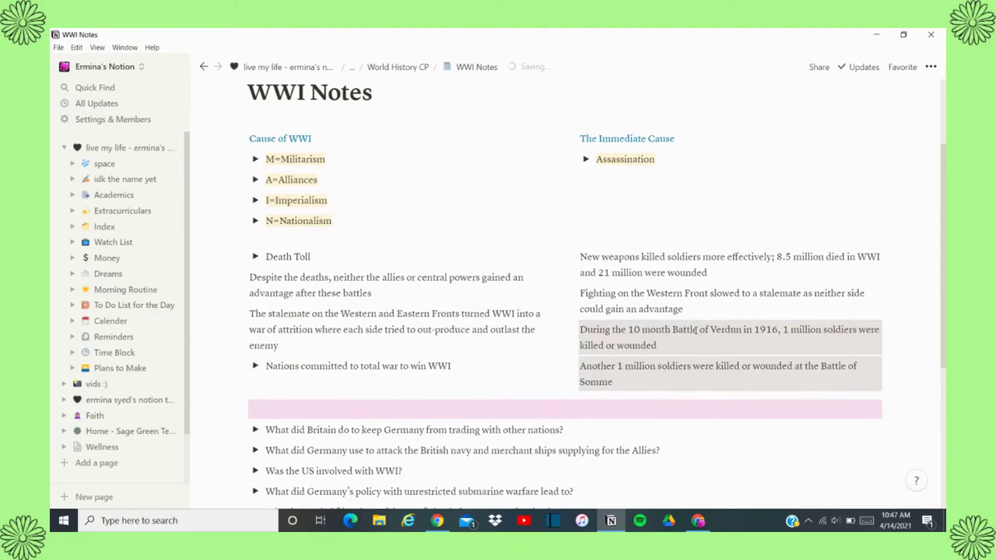
{"action": "scroll", "coordinate": [695, 330], "scroll_direction": "down", "scroll_amount": 3}
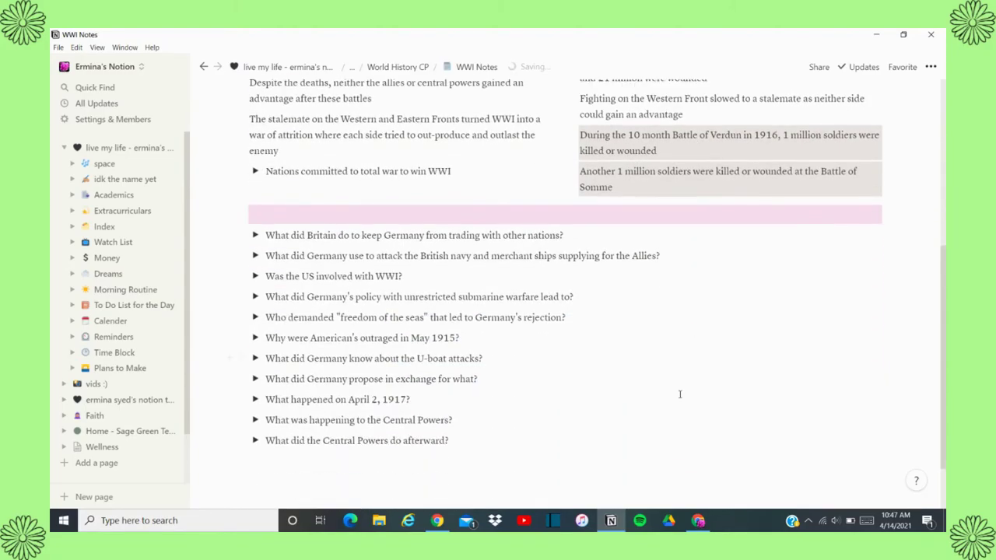
{"action": "scroll", "coordinate": [665, 266], "scroll_direction": "up", "scroll_amount": 5}
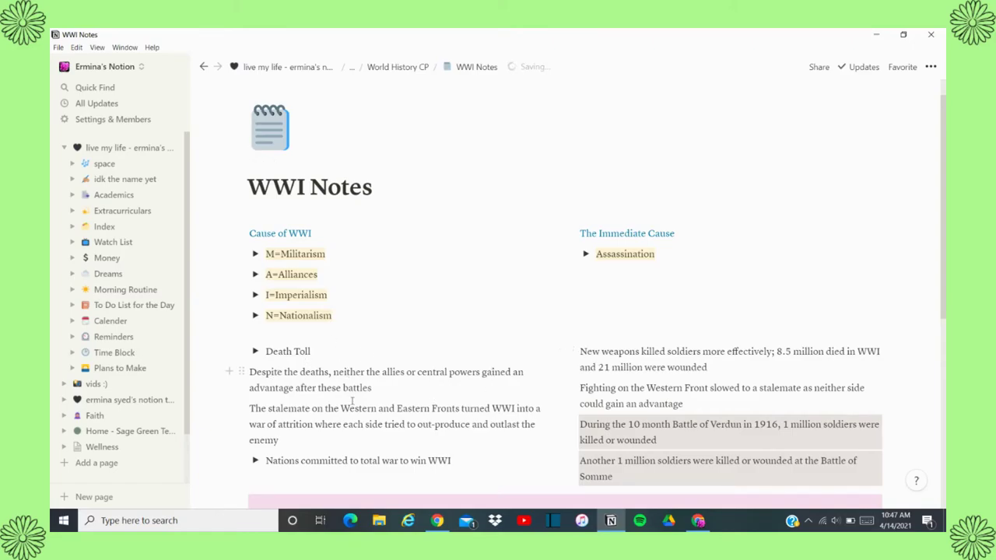
{"action": "scroll", "coordinate": [315, 403], "scroll_direction": "down", "scroll_amount": 2}
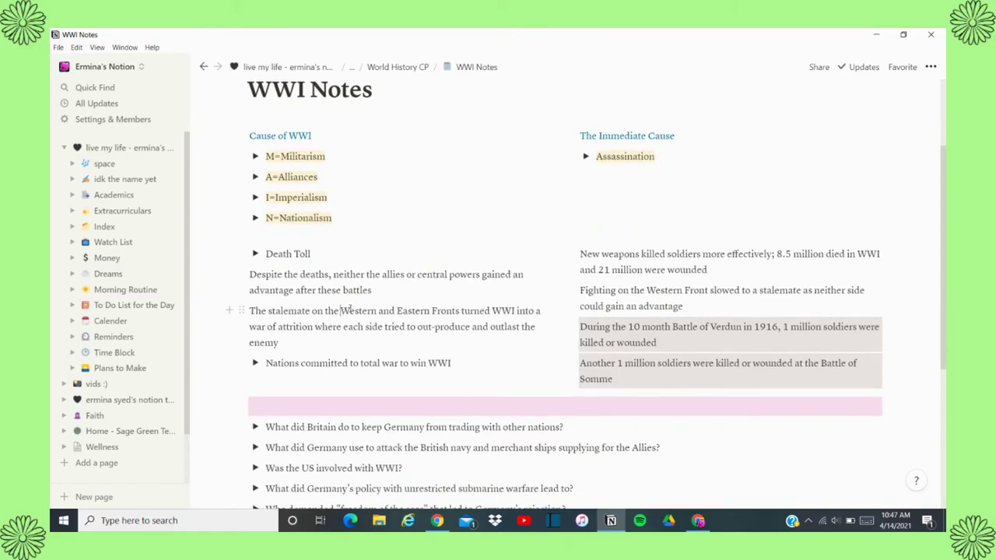
{"action": "left_click_drag", "start_coordinate": [340, 310], "coordinate": [461, 311]}
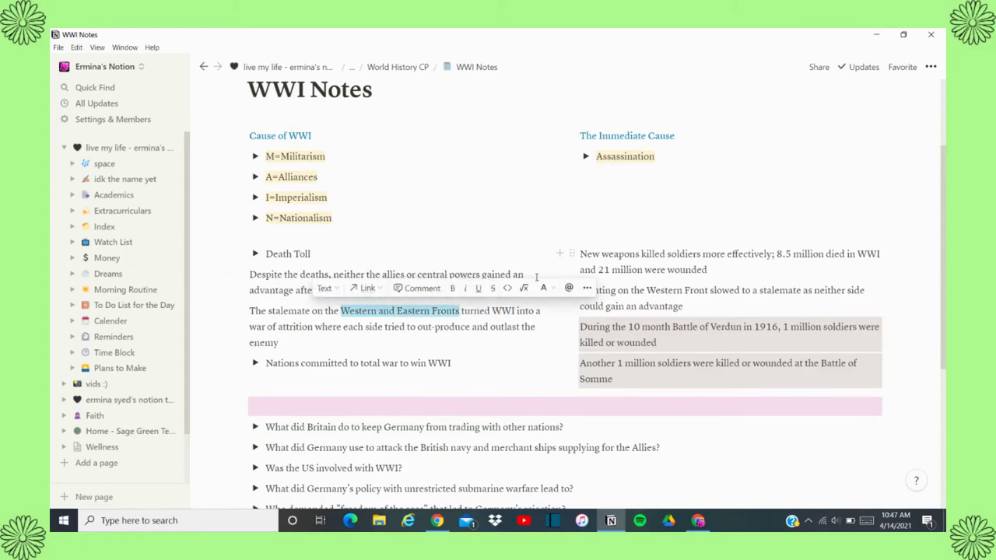
{"action": "left_click", "coordinate": [544, 288]}
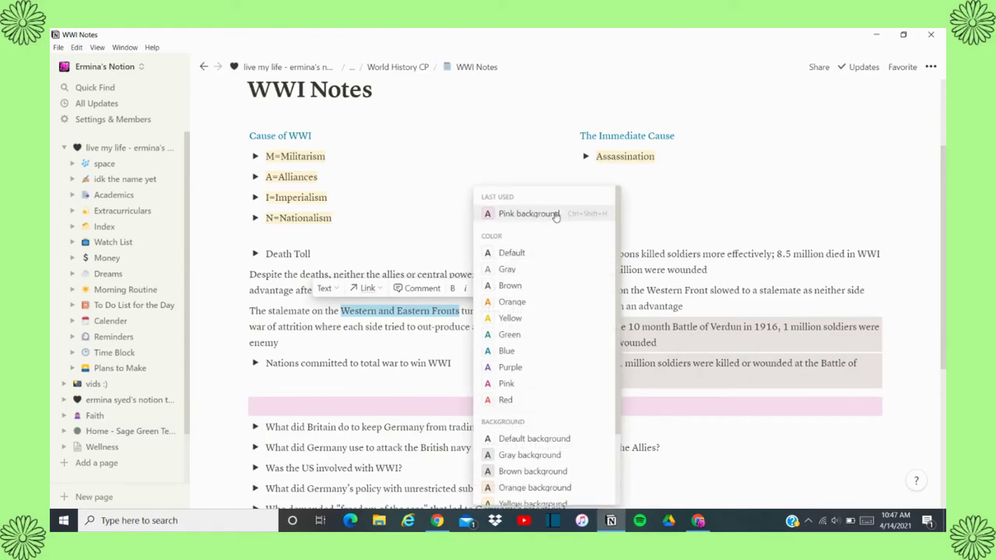
{"action": "left_click", "coordinate": [544, 385]}
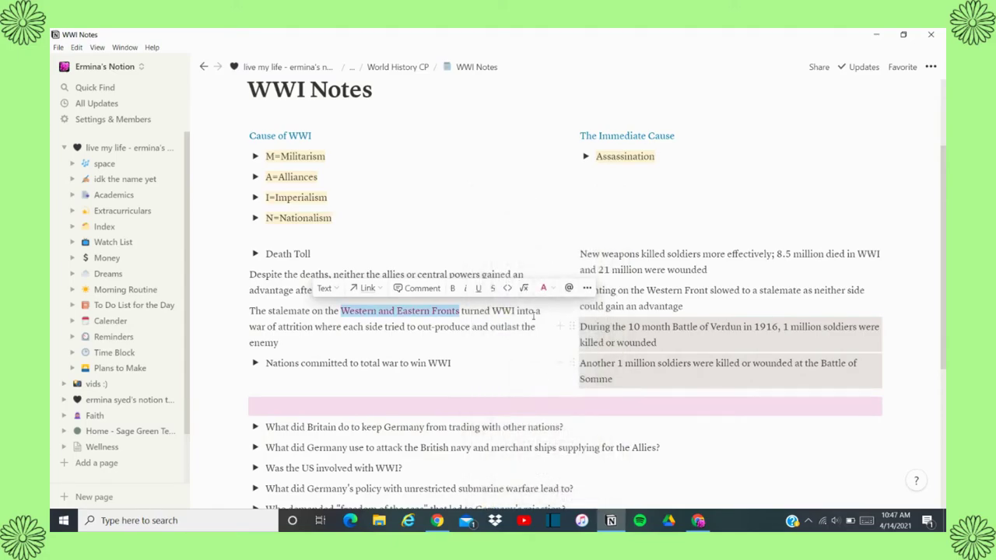
{"action": "left_click", "coordinate": [527, 321]}
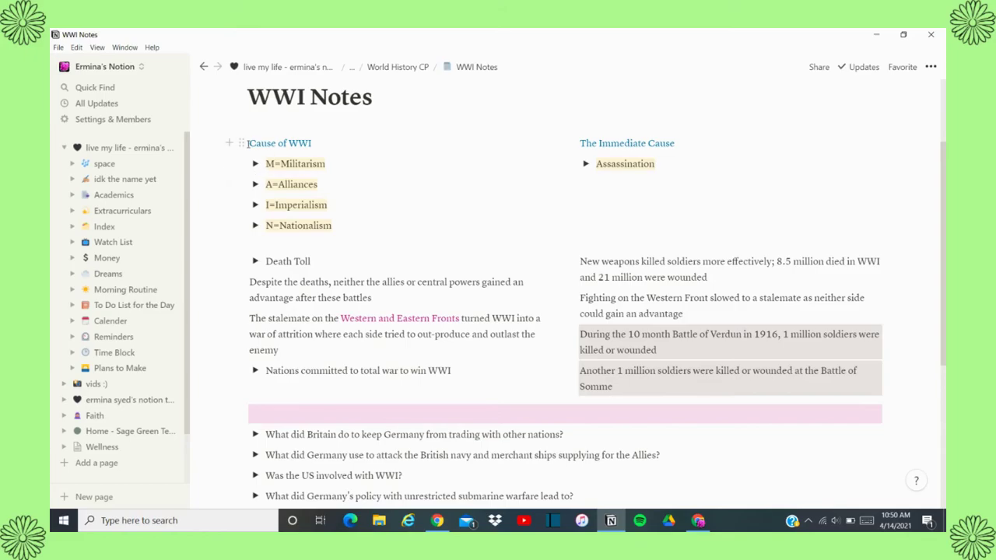
{"action": "scroll", "coordinate": [450, 281], "scroll_direction": "down", "scroll_amount": 3}
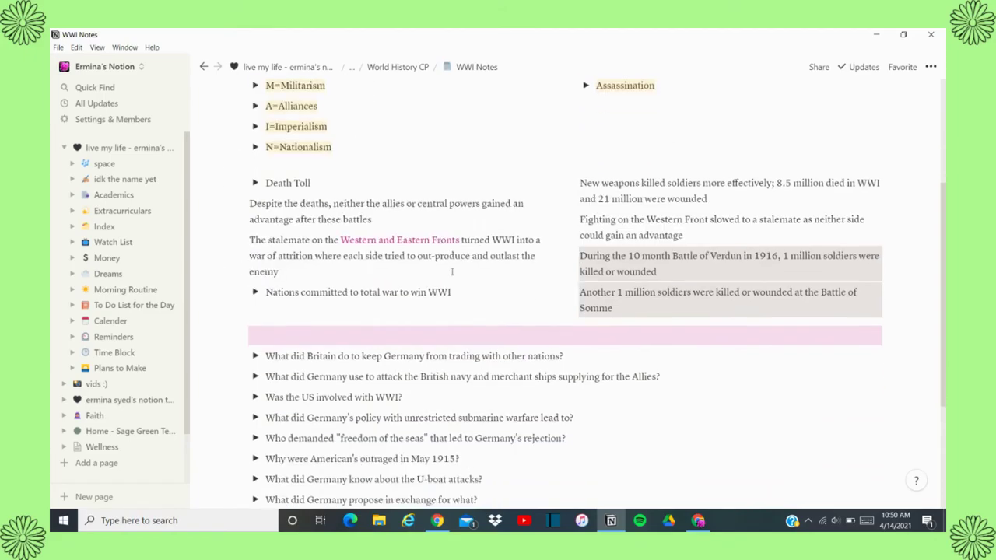